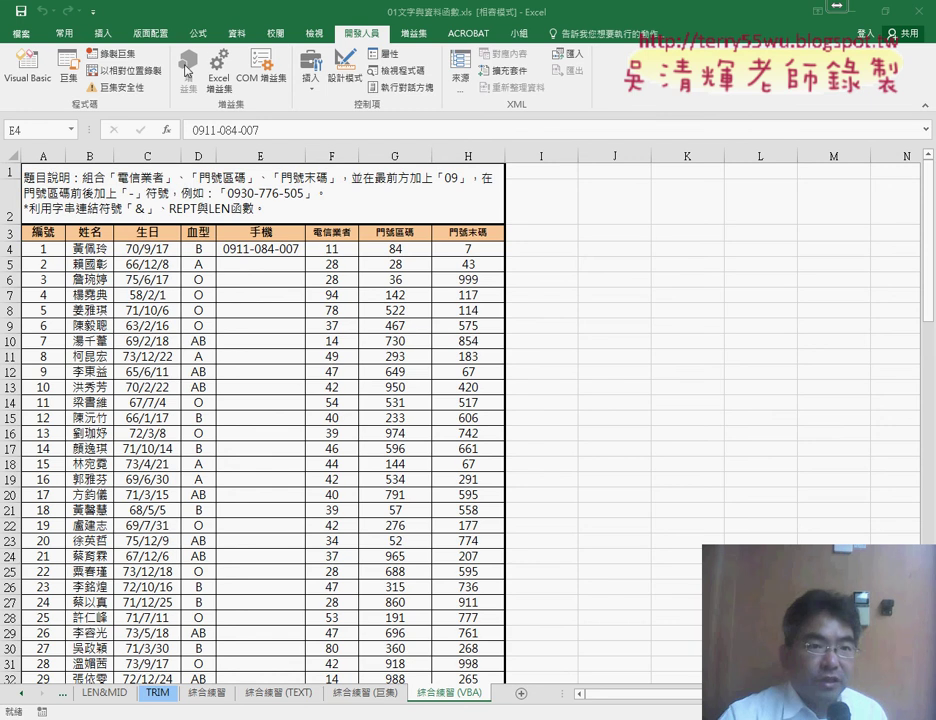
# Open and close the VBA editor, then close Excel, saving 01文字與資料函數.xls
pyautogui.click(27, 62)
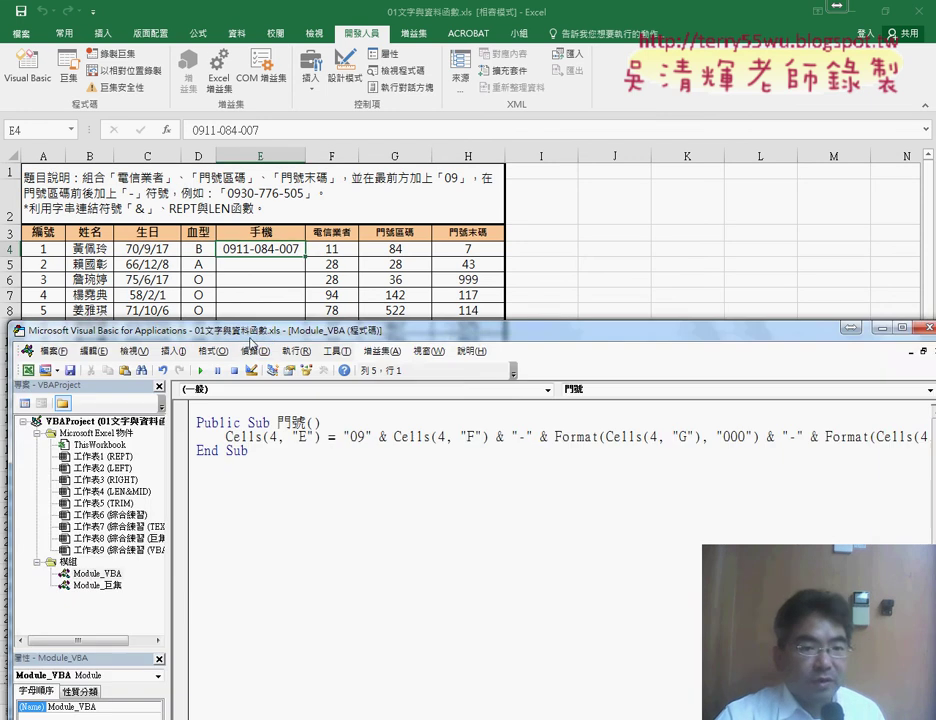
pyautogui.moveTo(200, 329); pyautogui.dragTo(255, 155)
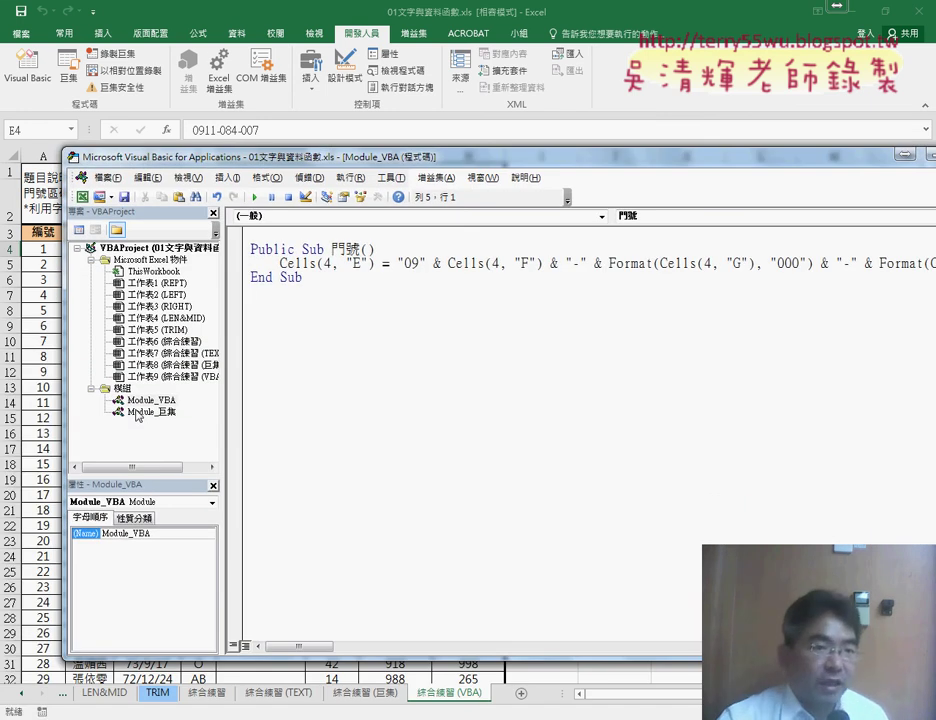
pyautogui.doubleClick(76, 156)
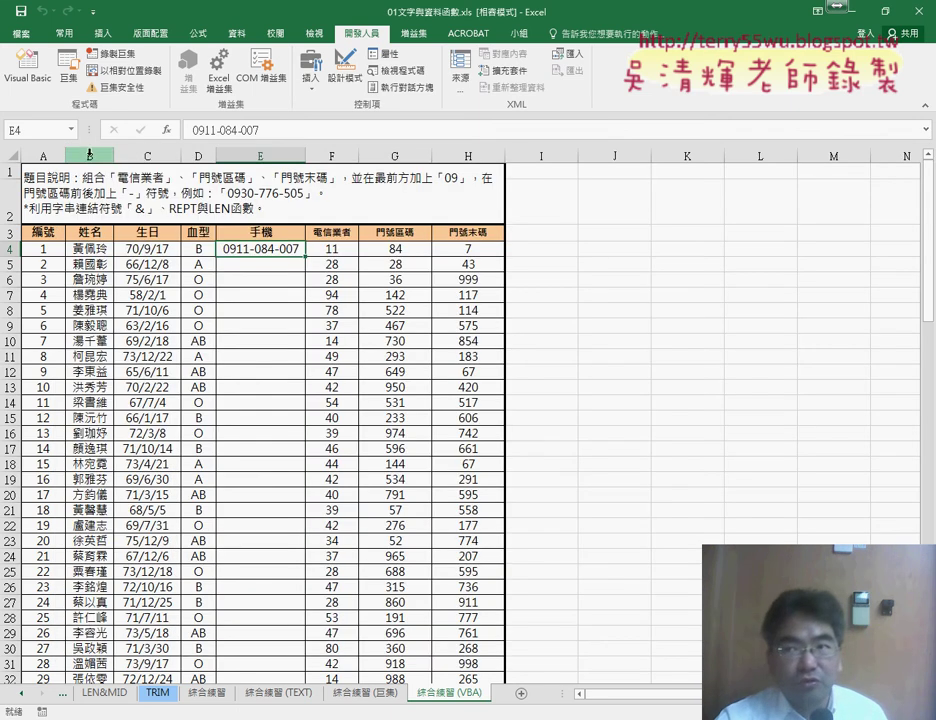
pyautogui.click(920, 12)
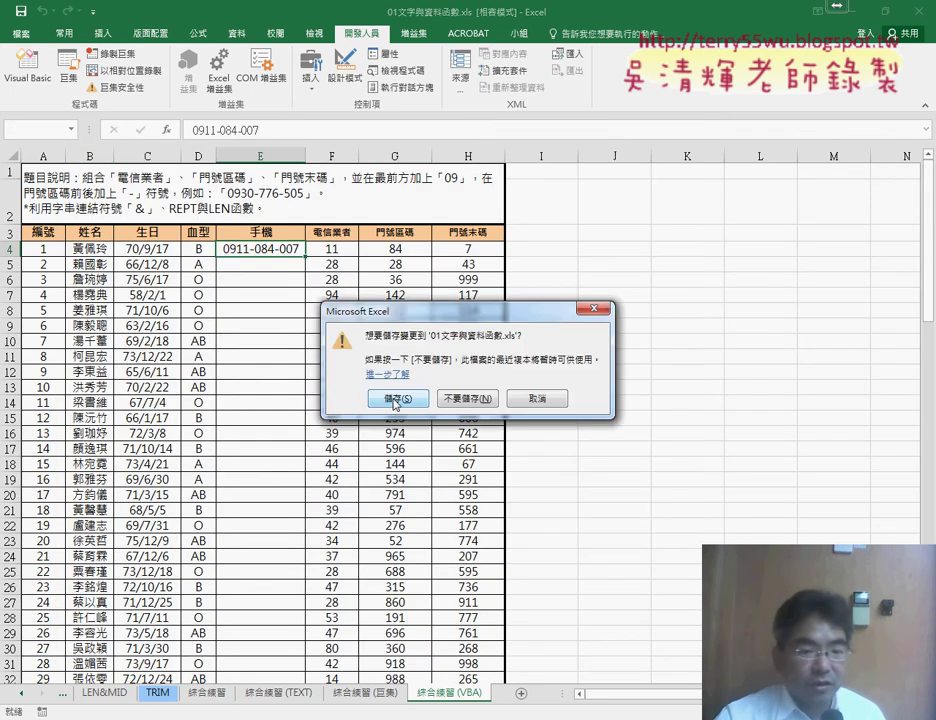
pyautogui.click(395, 400)
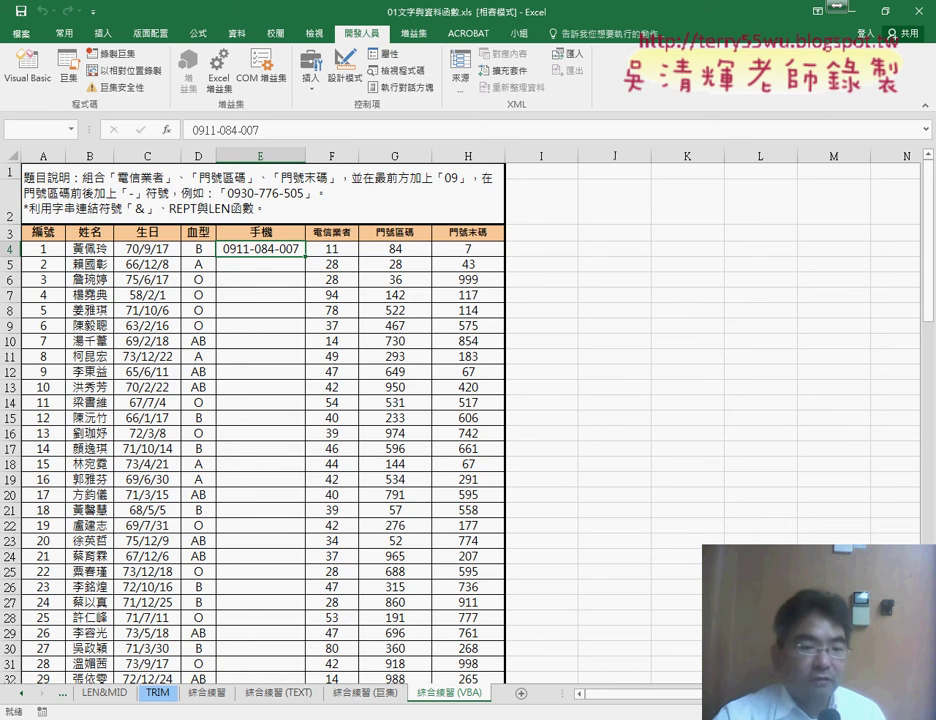
# Switch to the workbook's folder window and open 01文字與資料函數.xls again
pyautogui.moveTo(200, 715)
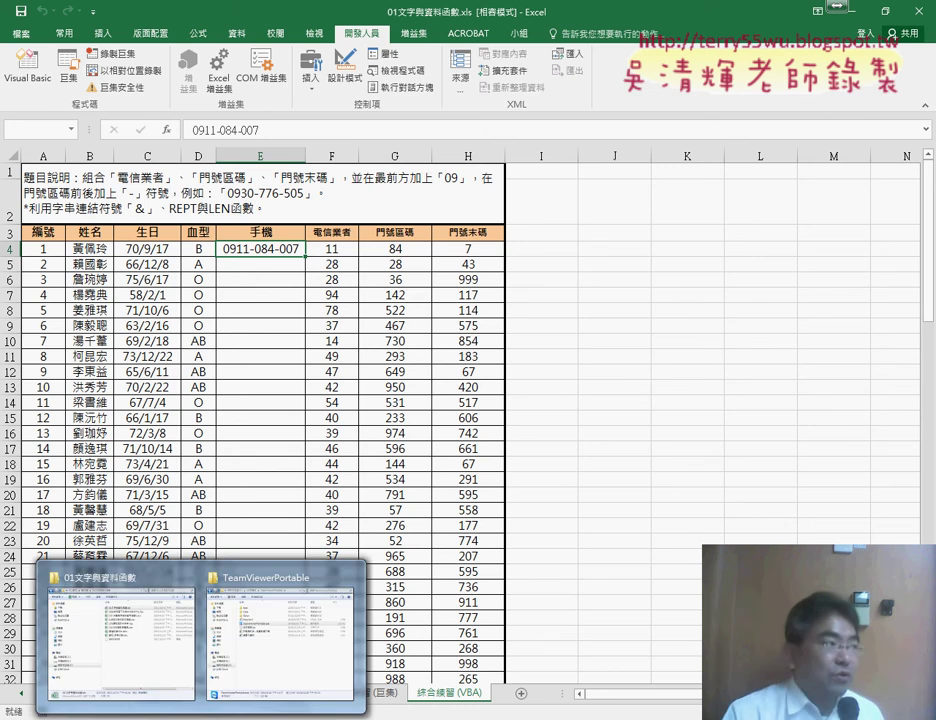
pyautogui.click(136, 668)
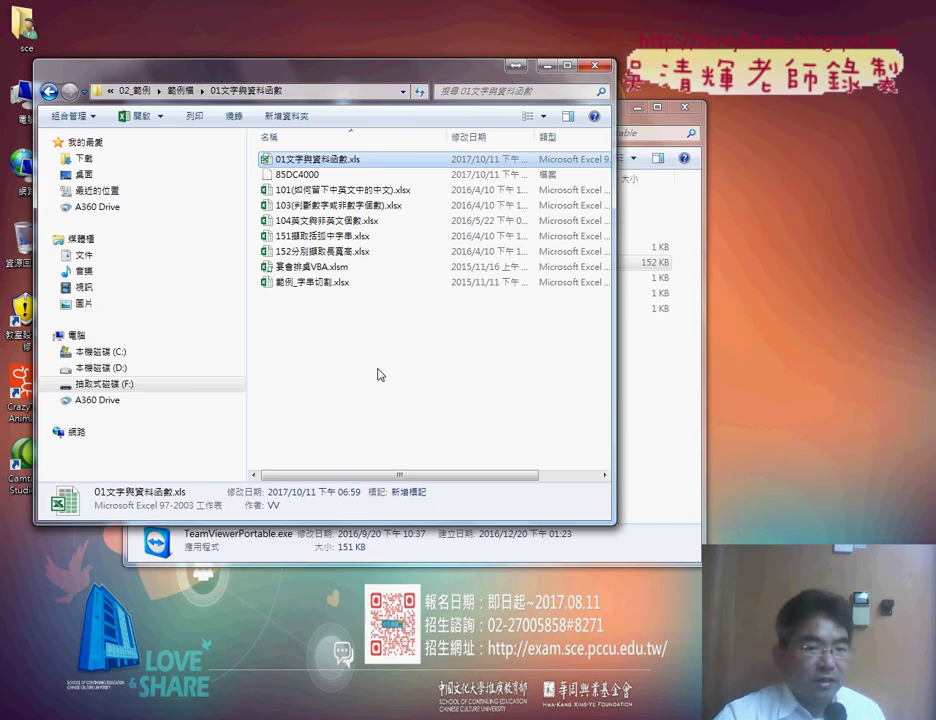
pyautogui.doubleClick(316, 162)
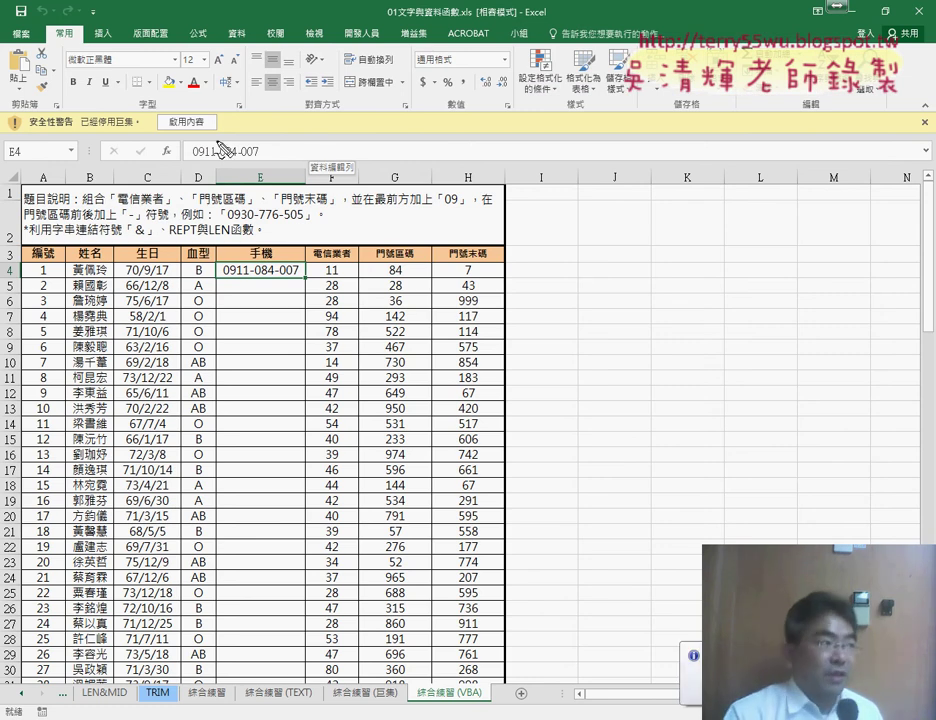
# Annotate the macro security warning, then enable macros with 啟用內容 (Enable Content)
pyautogui.moveTo(226, 104); pyautogui.dragTo(236, 133)
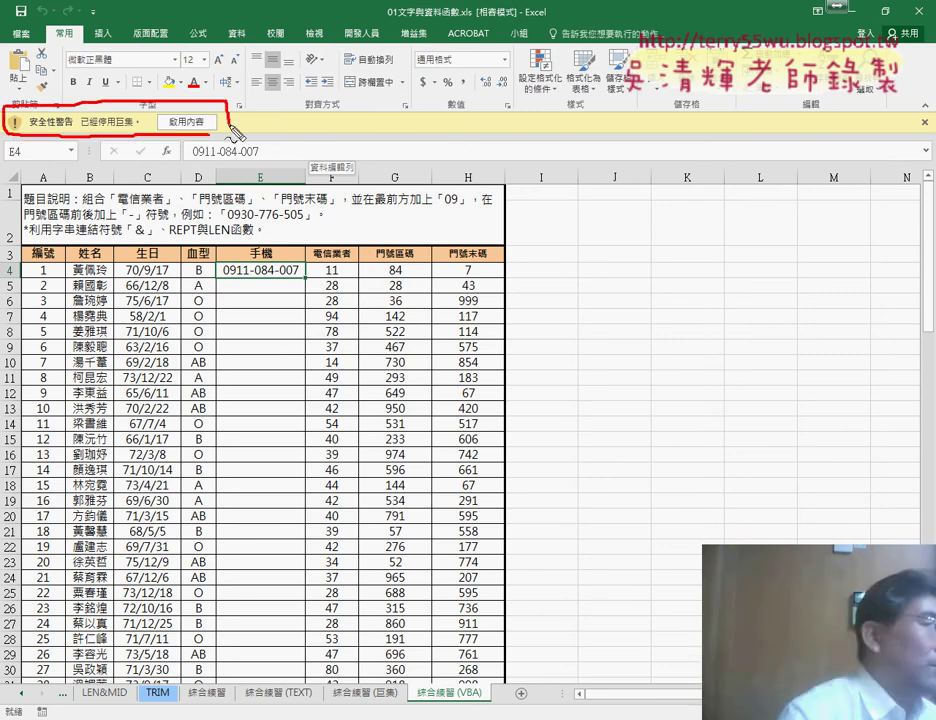
pyautogui.moveTo(332, 274); pyautogui.dragTo(216, 124)
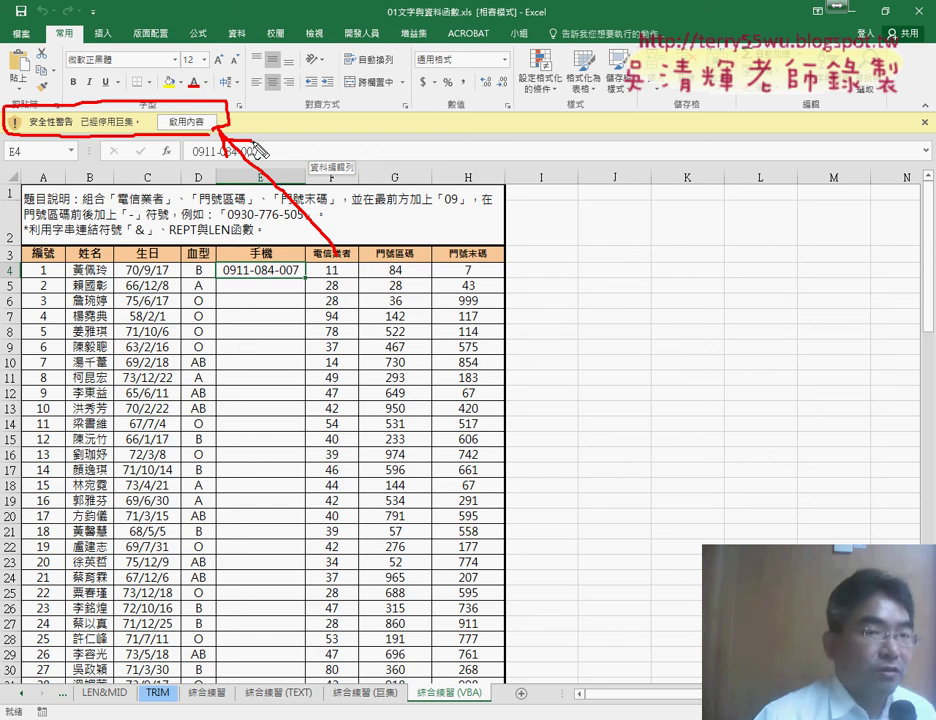
pyautogui.press('Escape')
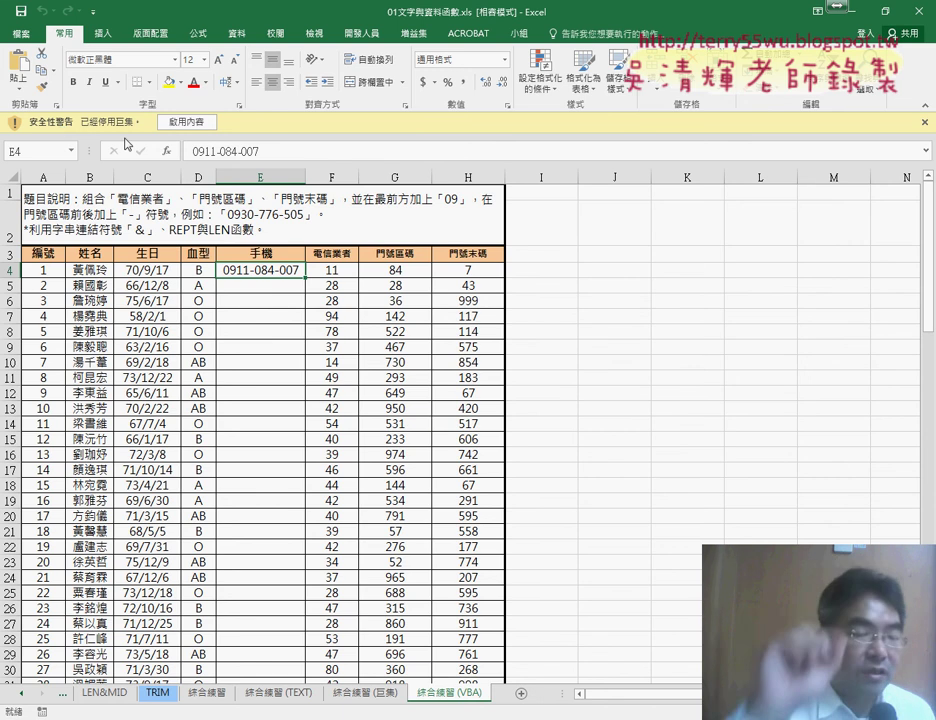
pyautogui.click(199, 128)
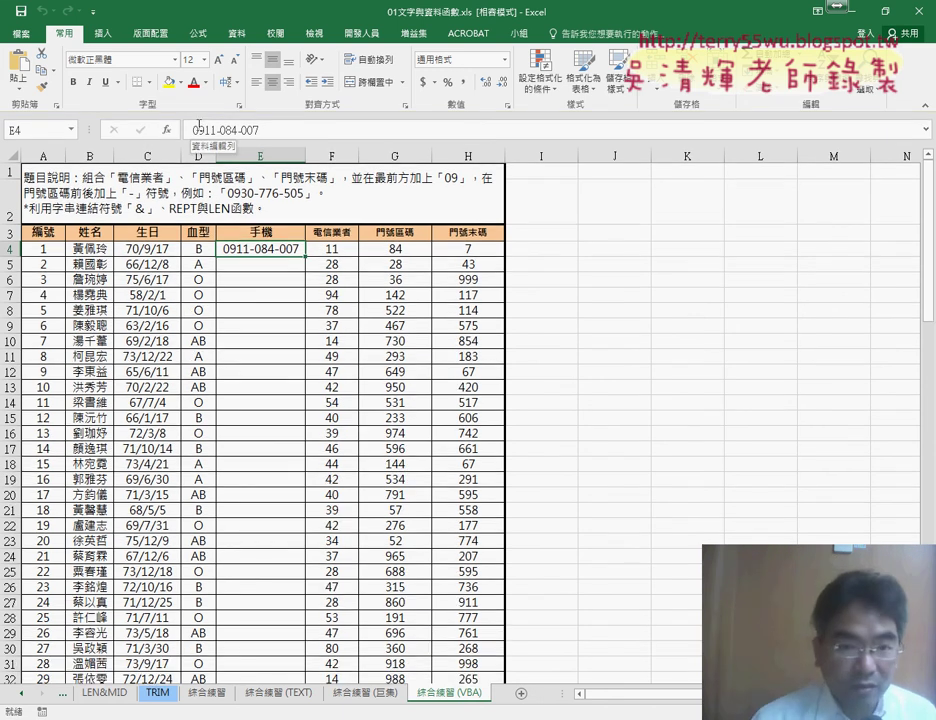
# Open the VBA editor from the Developer tab and select the 門號 procedure
pyautogui.click(360, 33)
pyautogui.click(30, 68)
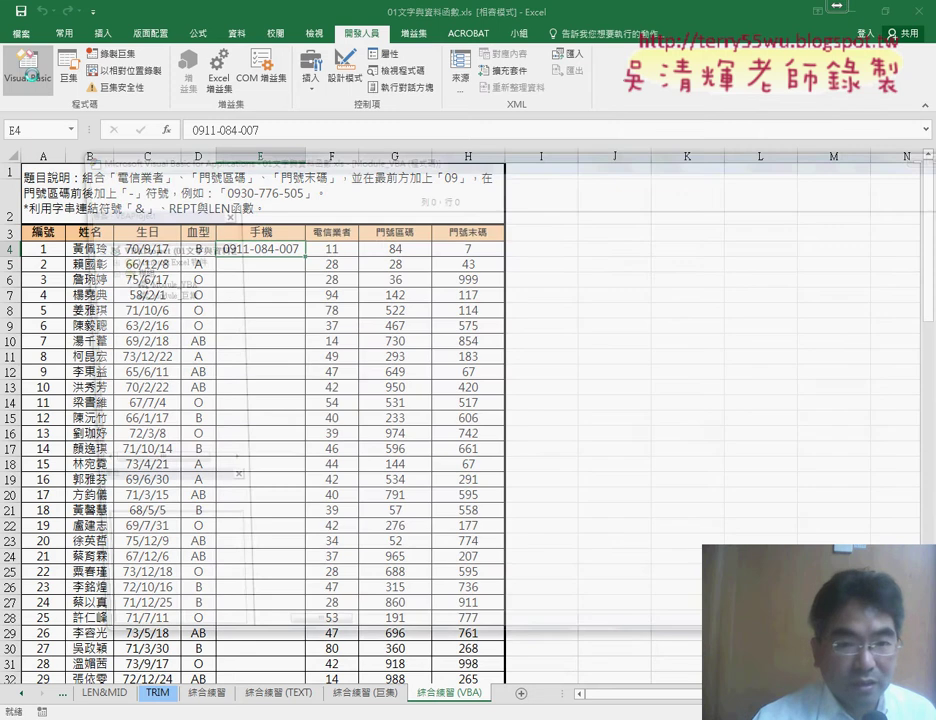
pyautogui.moveTo(381, 163); pyautogui.dragTo(323, 303)
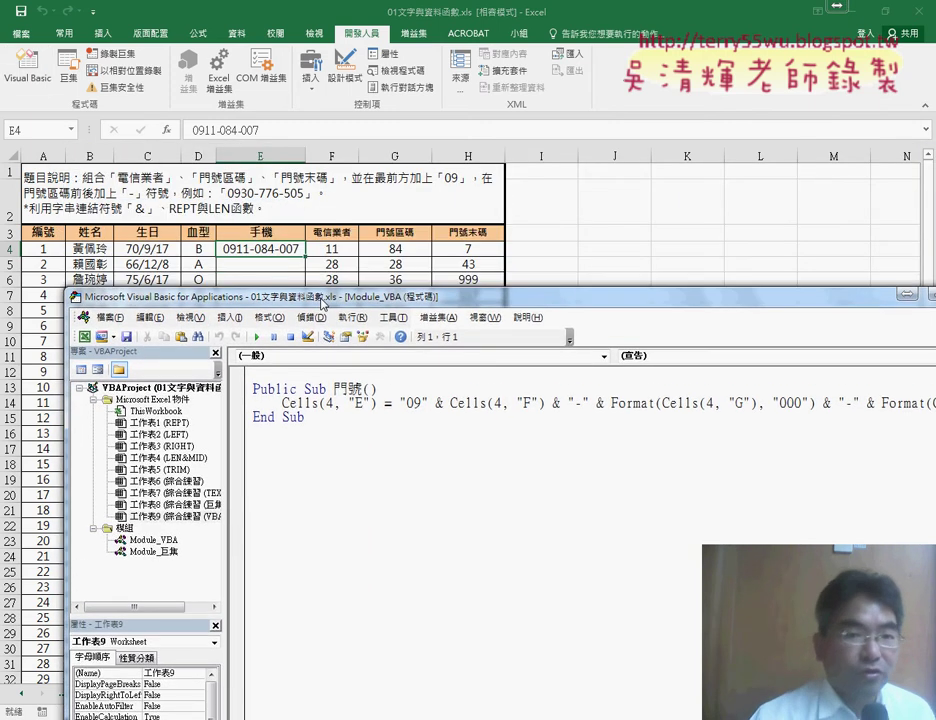
pyautogui.click(313, 404)
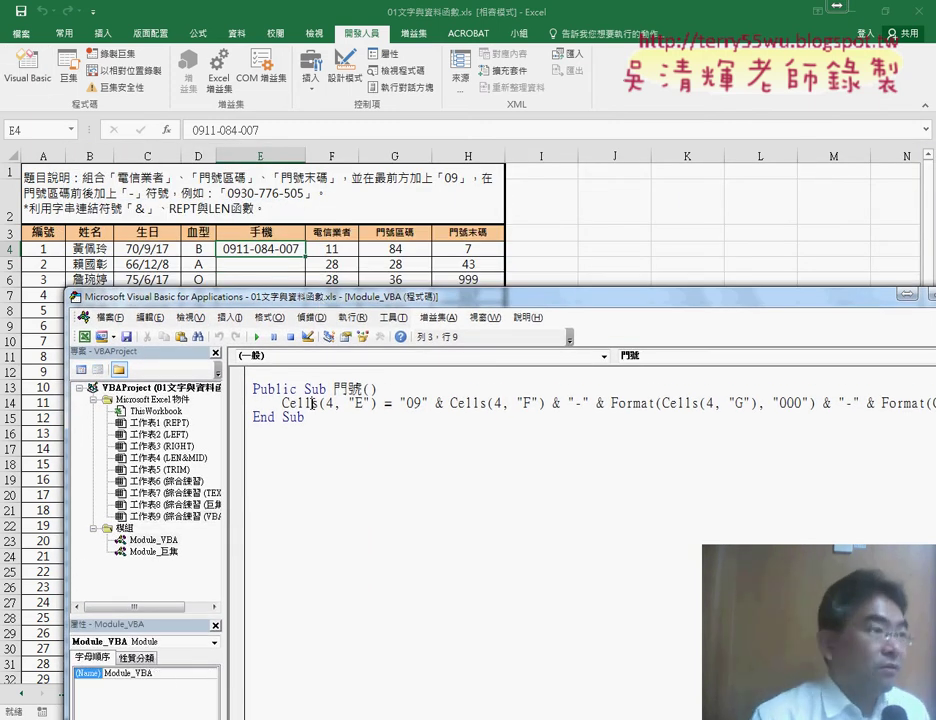
# Clear cell E4, then run the 門號 macro to refill it
pyautogui.click(258, 250)
pyautogui.press('Delete')
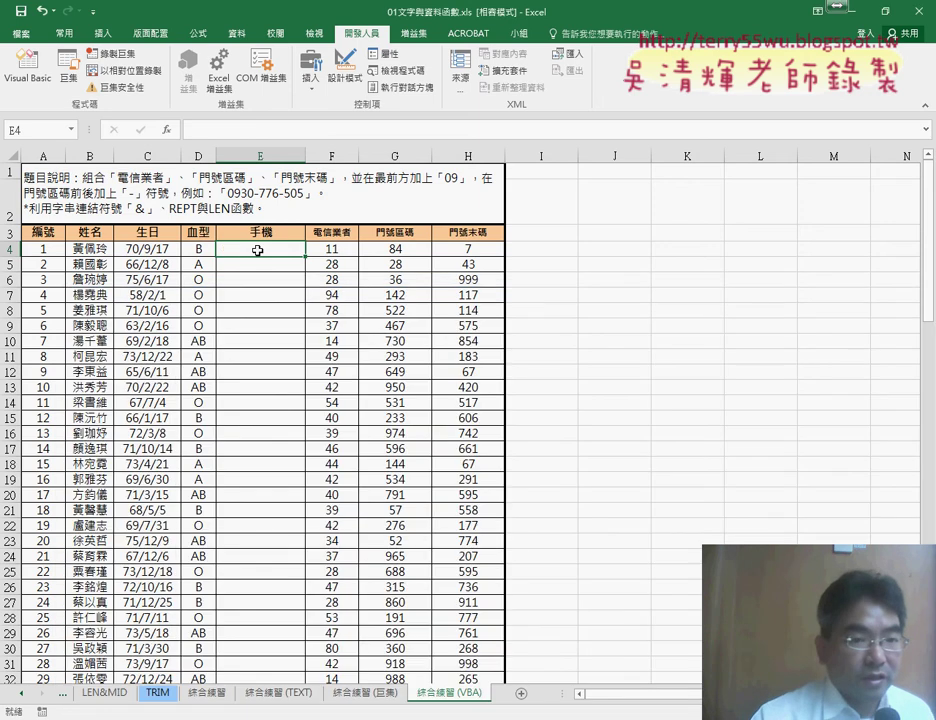
pyautogui.click(412, 600)
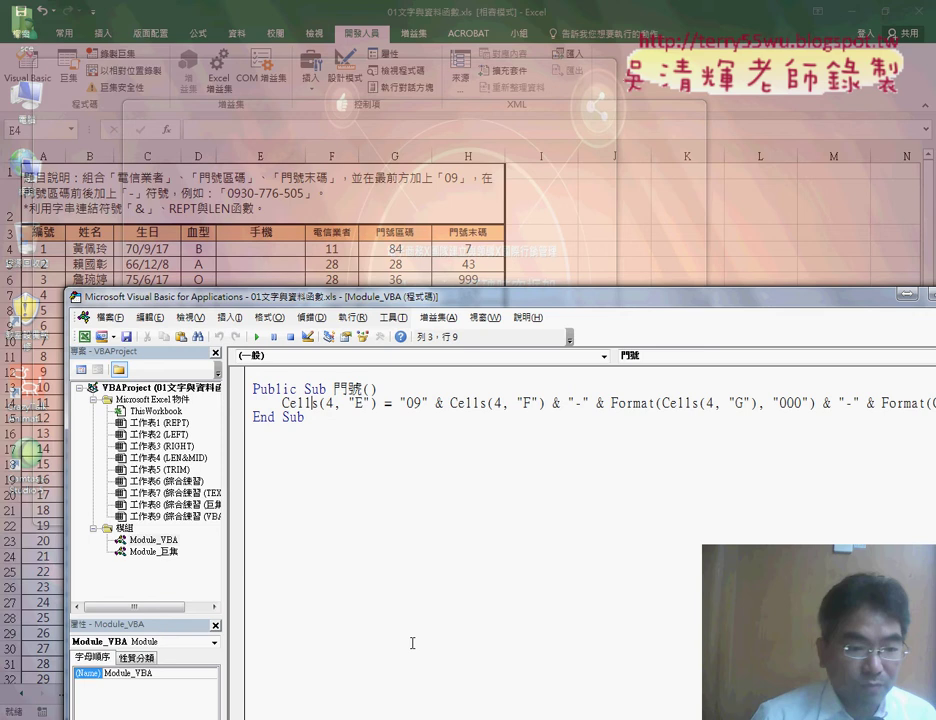
pyautogui.click(257, 337)
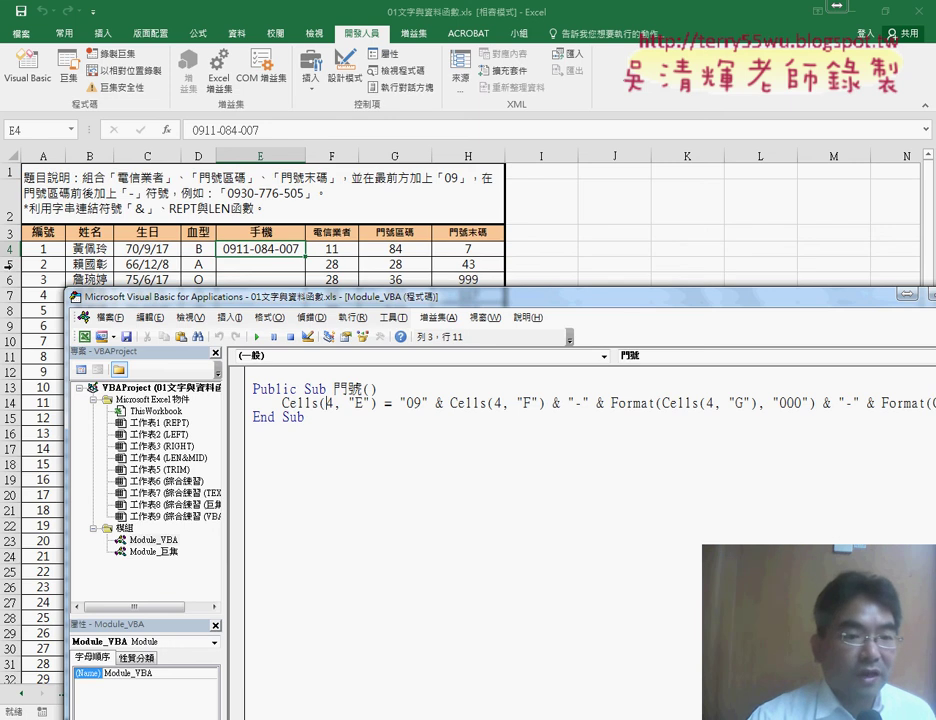
# Check the table's last and first rows, then return to the VBA editor
pyautogui.click(150, 253)
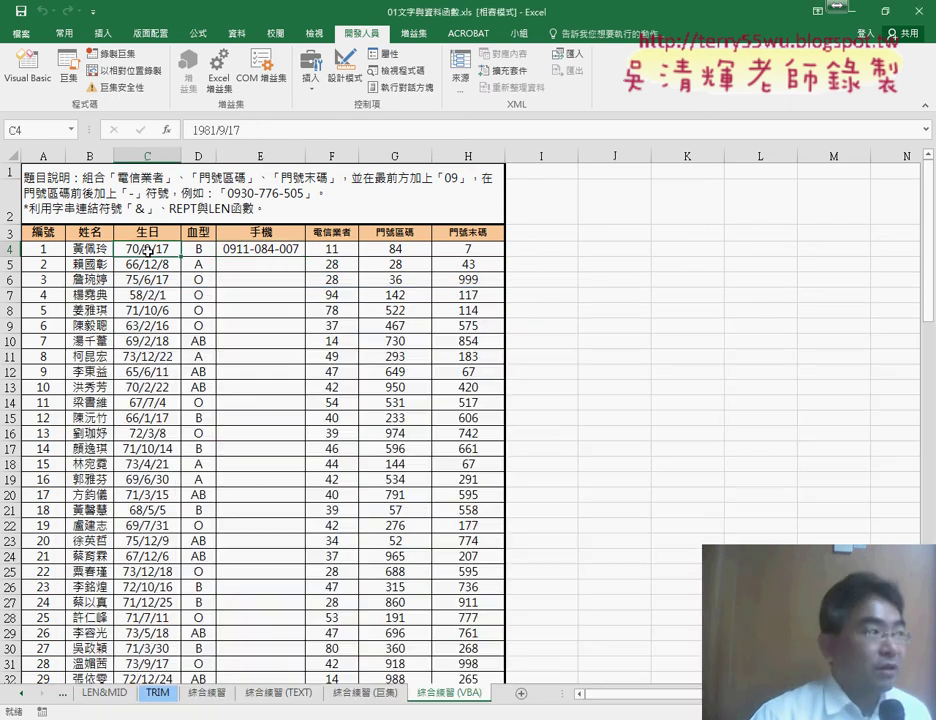
pyautogui.hotkey('ctrl', 'Down')
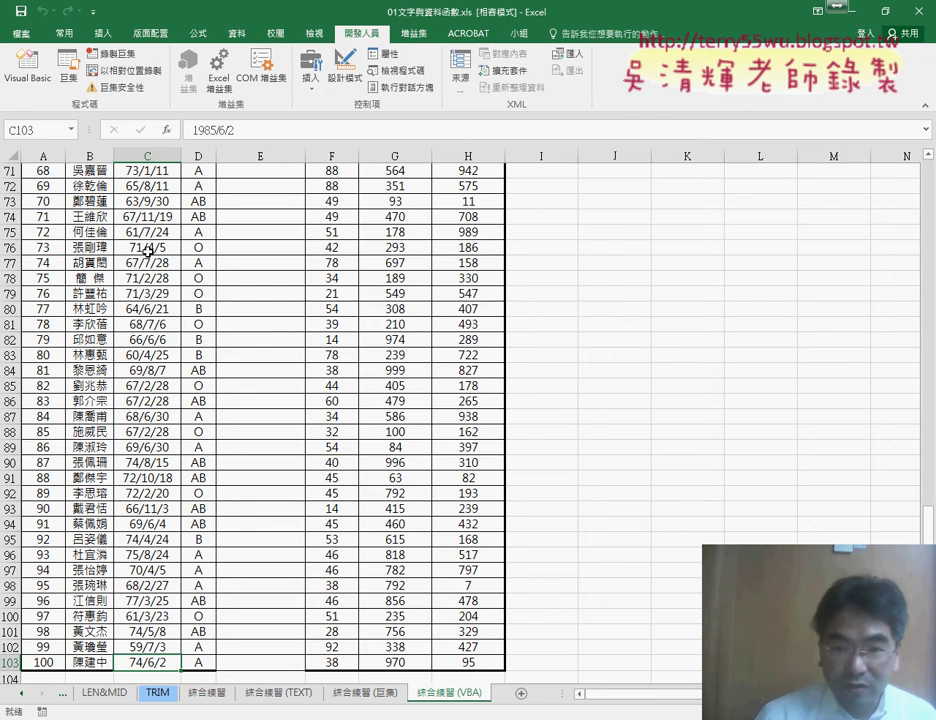
pyautogui.hotkey('ctrl', 'Up')
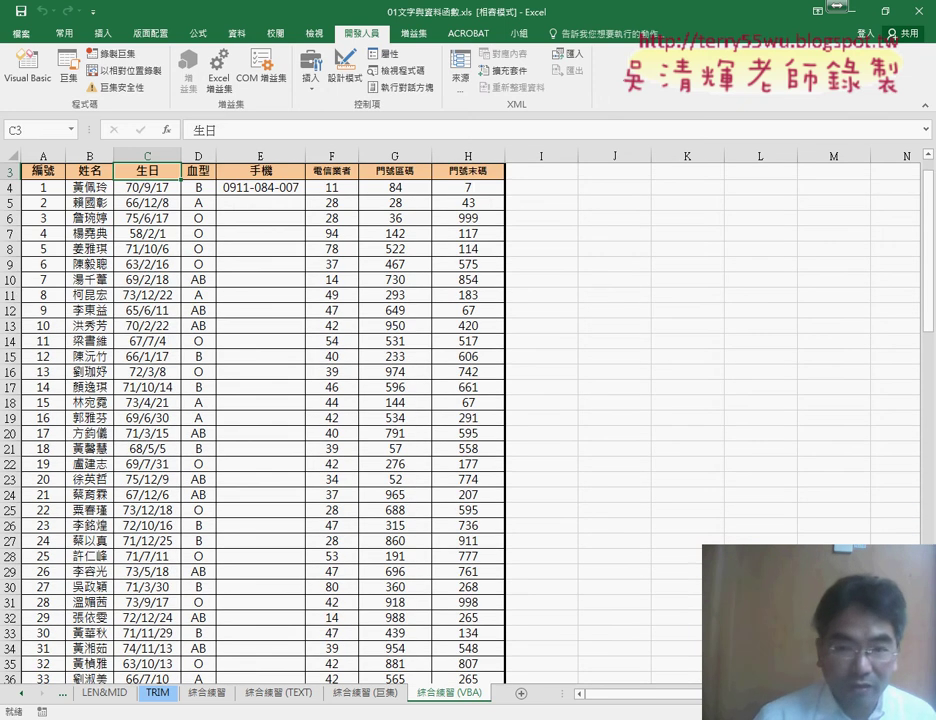
pyautogui.click(407, 664)
# Duplicate the Cells(4, "E") assignment line directly below the original
pyautogui.moveTo(400, 299)
pyautogui.mouseDown()
pyautogui.moveTo(245, 262)
pyautogui.moveTo(322, 264)
pyautogui.mouseUp()
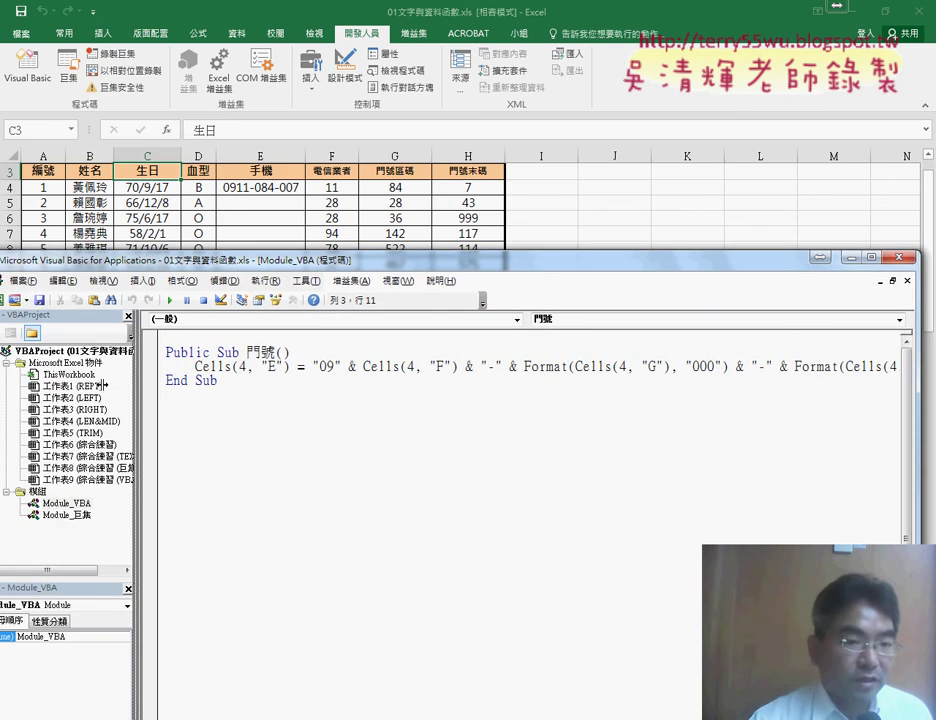
pyautogui.moveTo(139, 390); pyautogui.dragTo(50, 390)
pyautogui.click(64, 367)
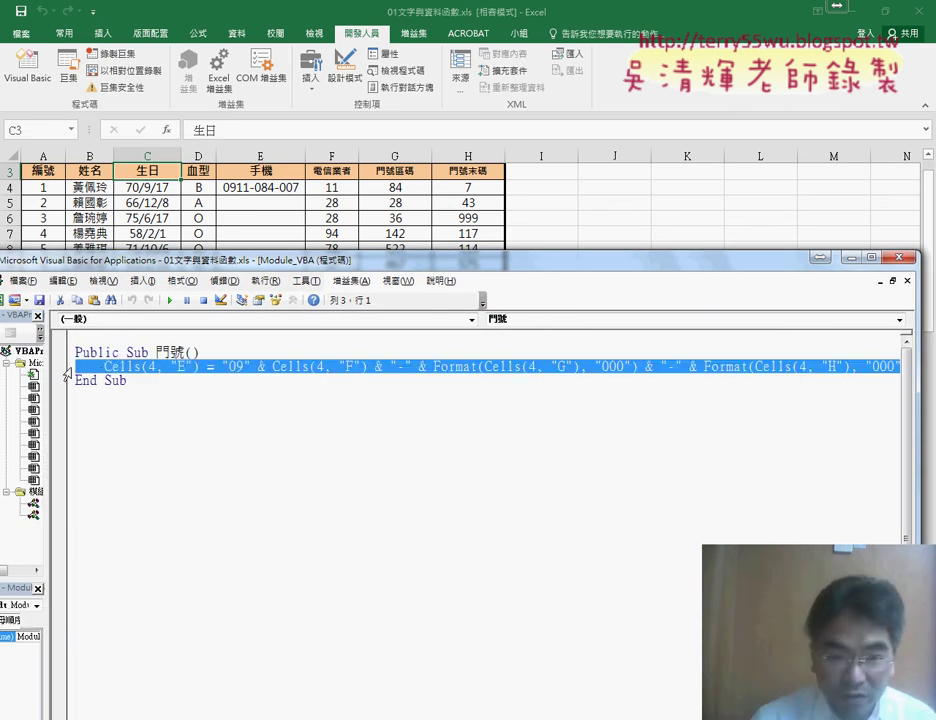
pyautogui.rightClick(129, 373)
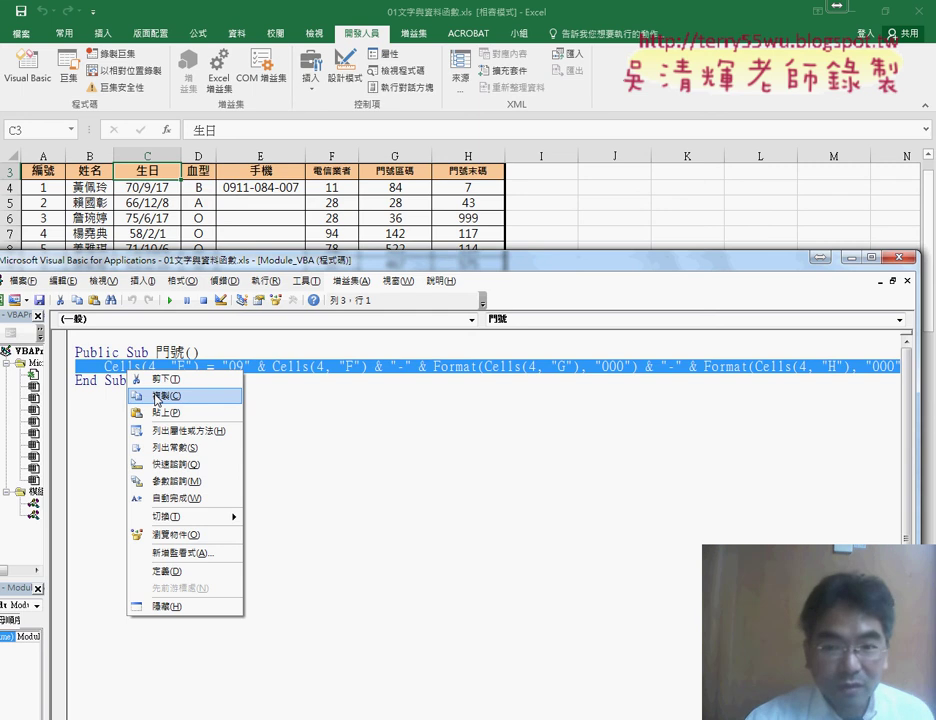
pyautogui.click(157, 396)
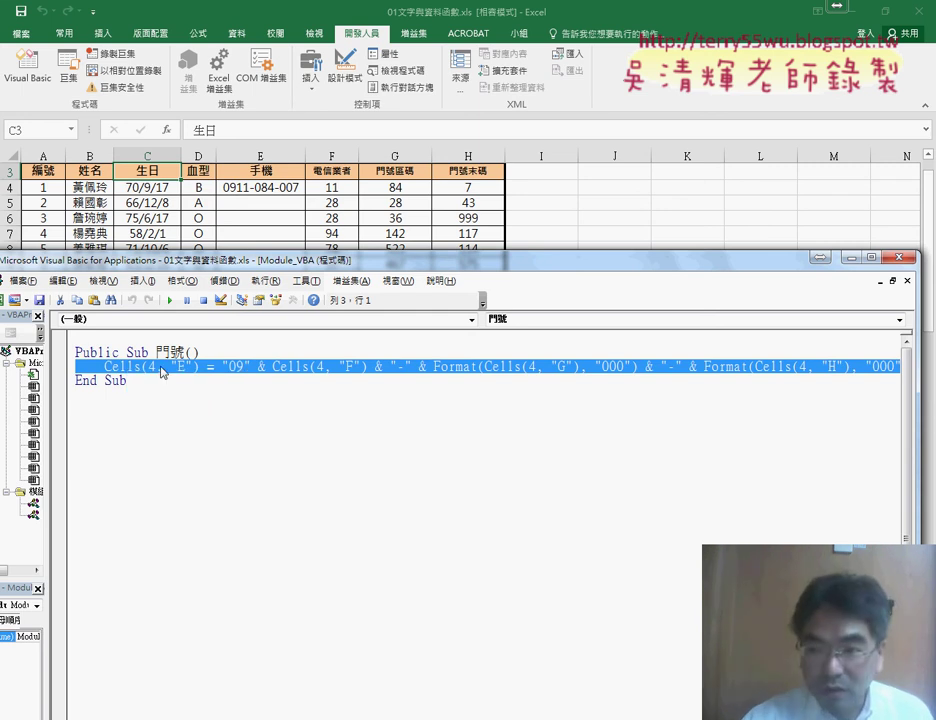
pyautogui.click(160, 368)
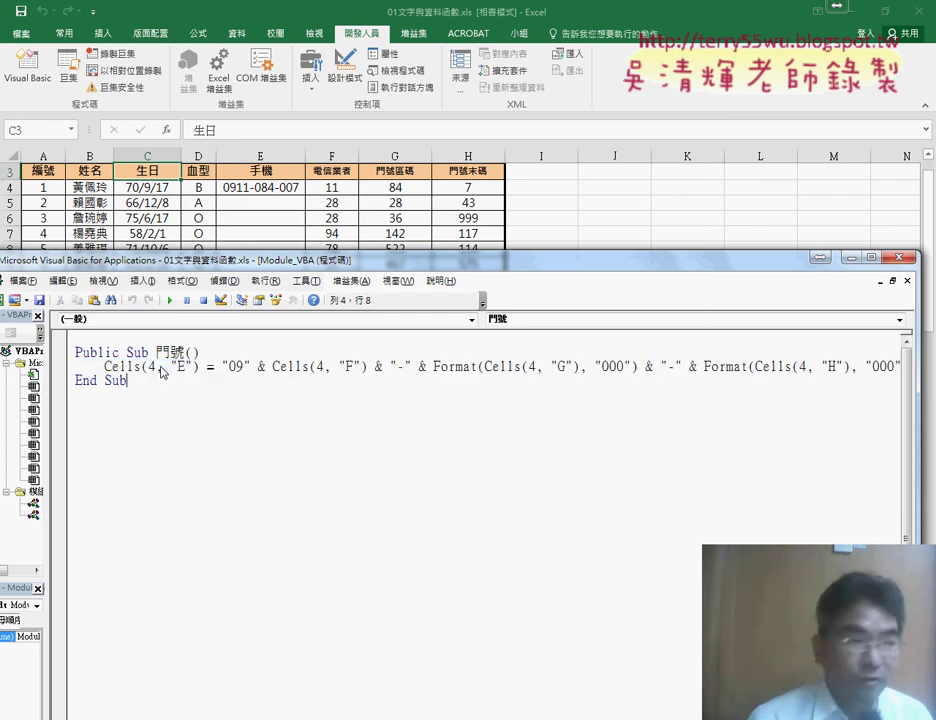
pyautogui.press('End')
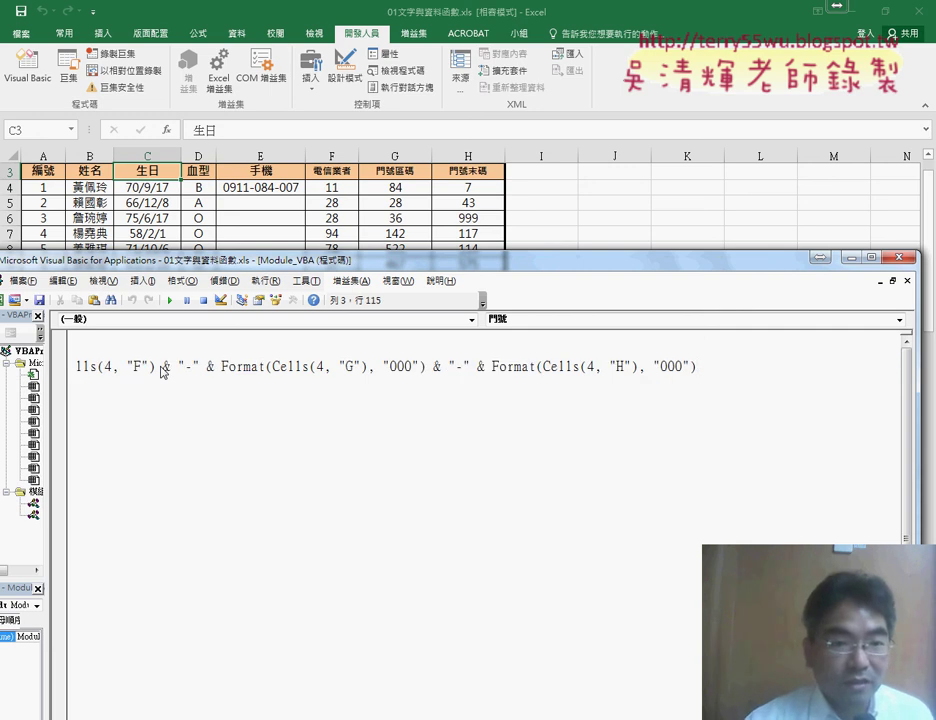
pyautogui.press('Return')
pyautogui.press('BackSpace')
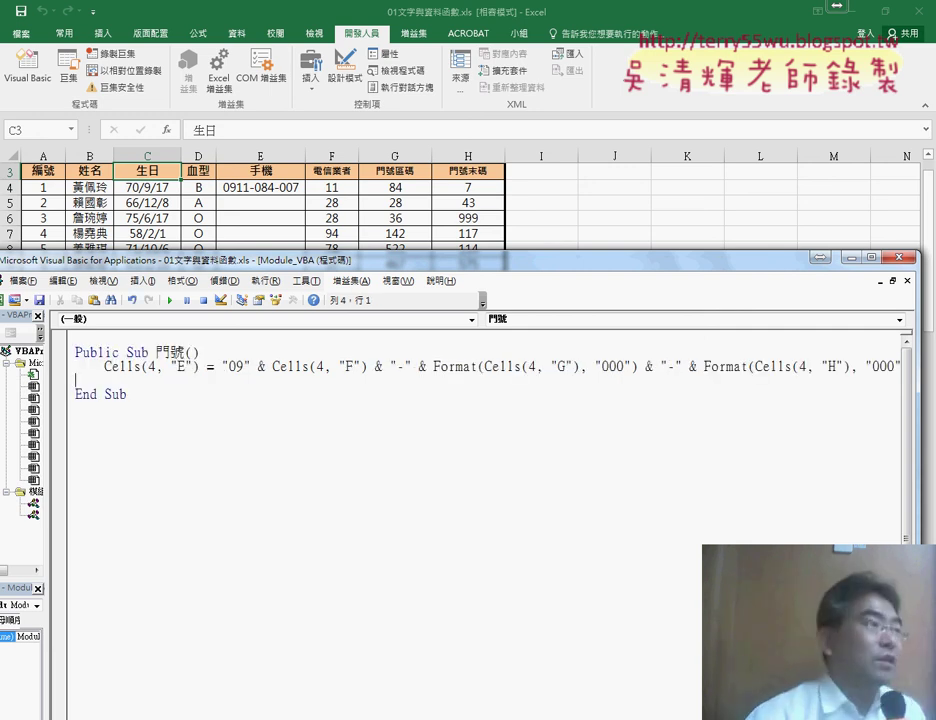
pyautogui.hotkey('ctrl', 'v')
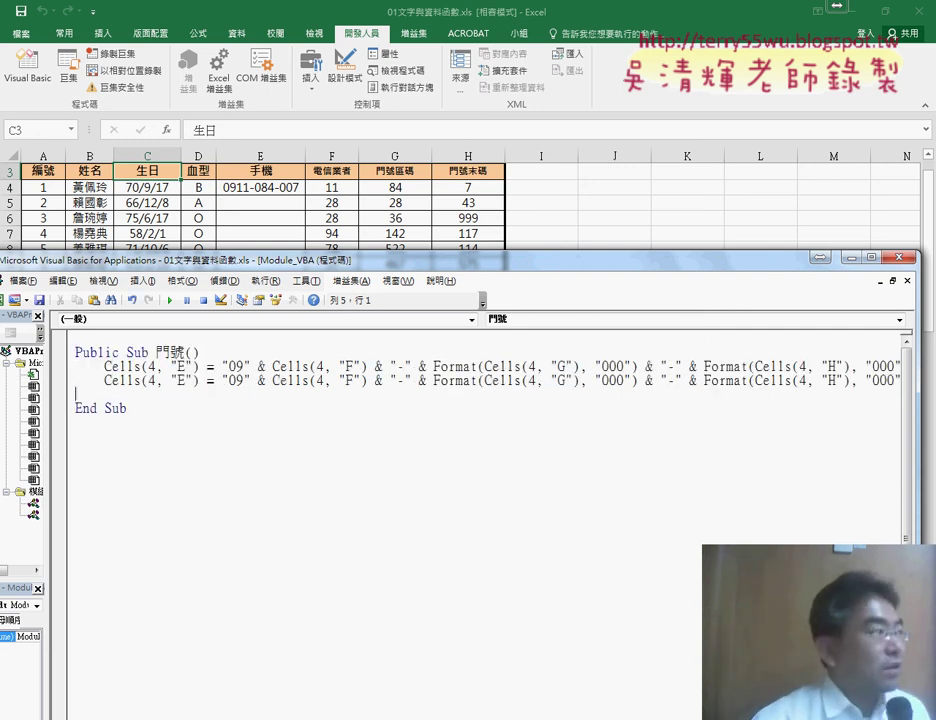
# Change the row 4 to 5 in the copy's E, F, G and H references
pyautogui.click(155, 381)
pyautogui.doubleClick(152, 380)
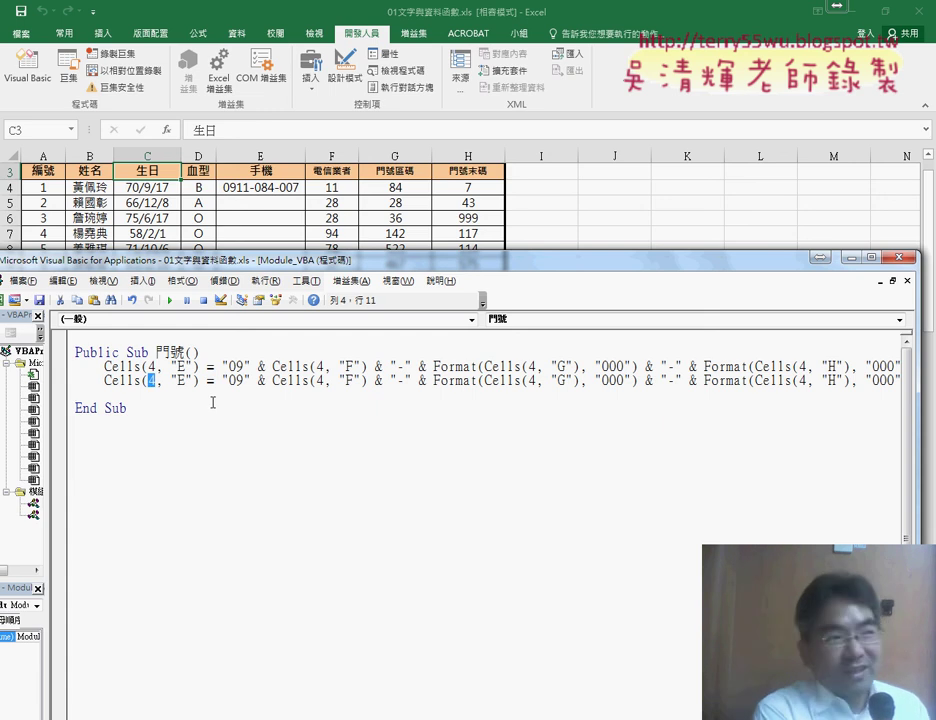
pyautogui.write('5')
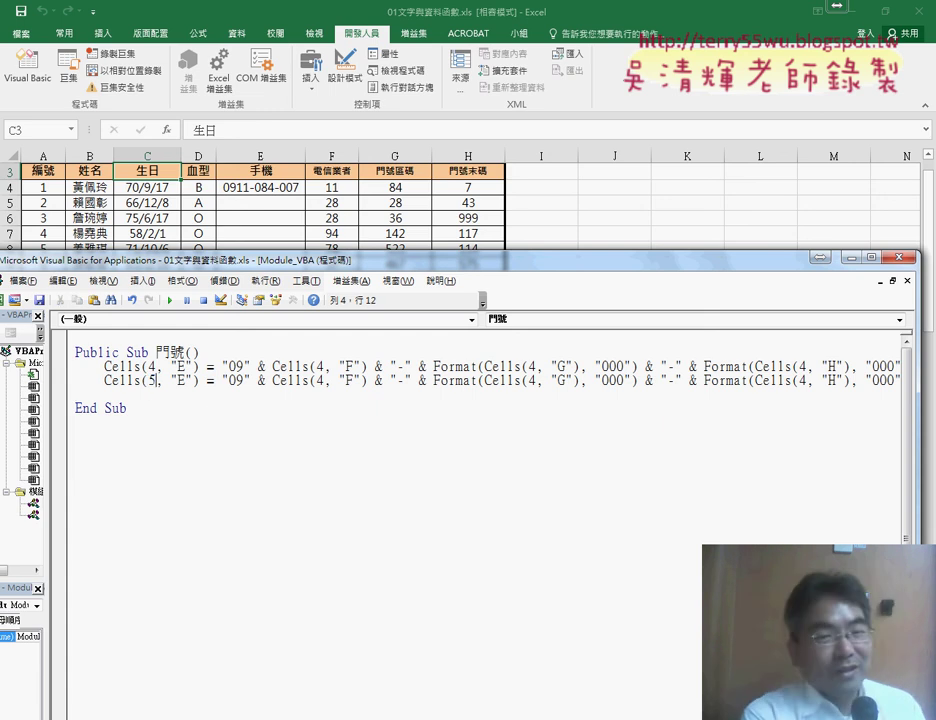
pyautogui.doubleClick(320, 380)
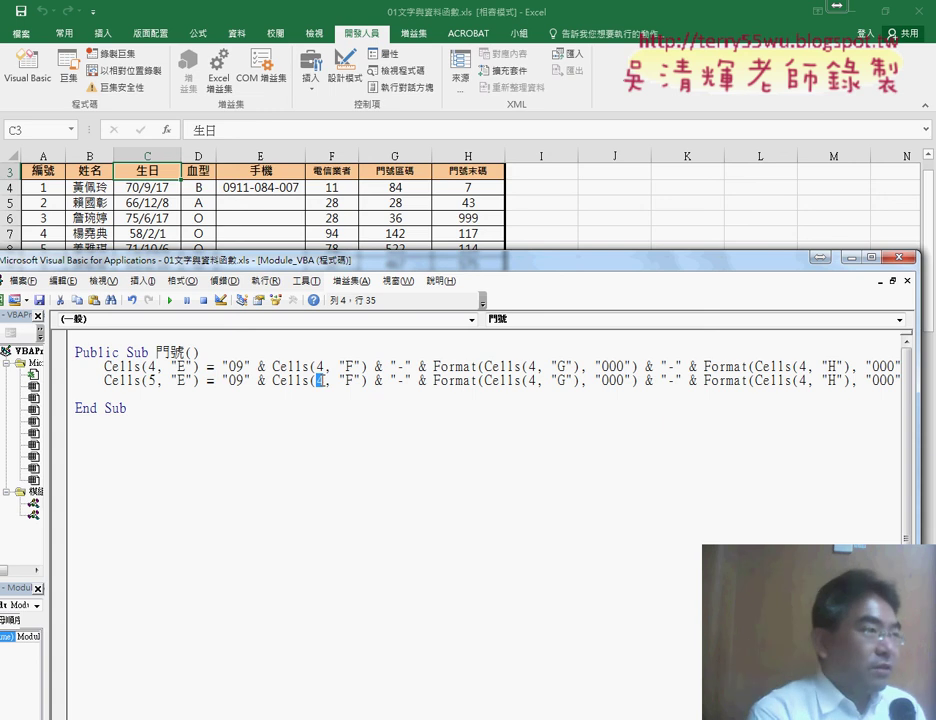
pyautogui.write('5')
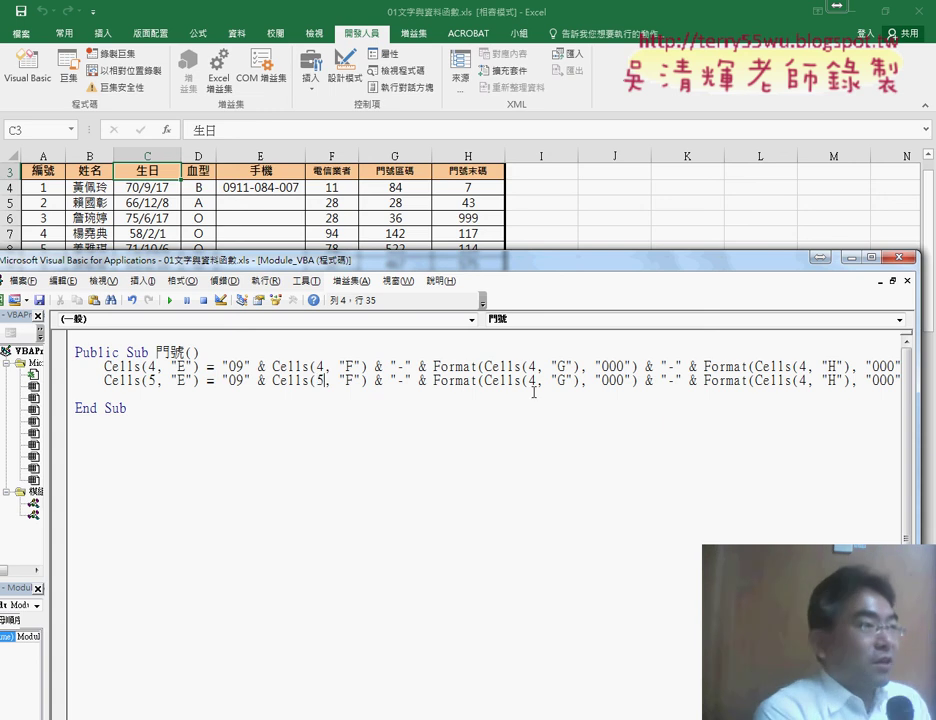
pyautogui.click(533, 380)
pyautogui.doubleClick(531, 380)
pyautogui.write('5')
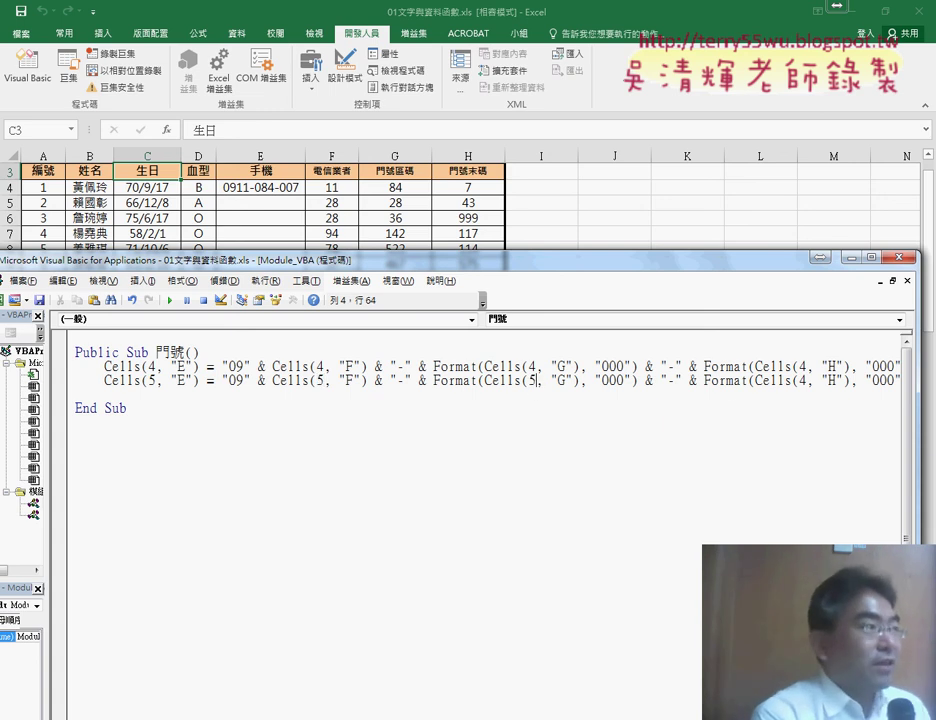
pyautogui.doubleClick(801, 380)
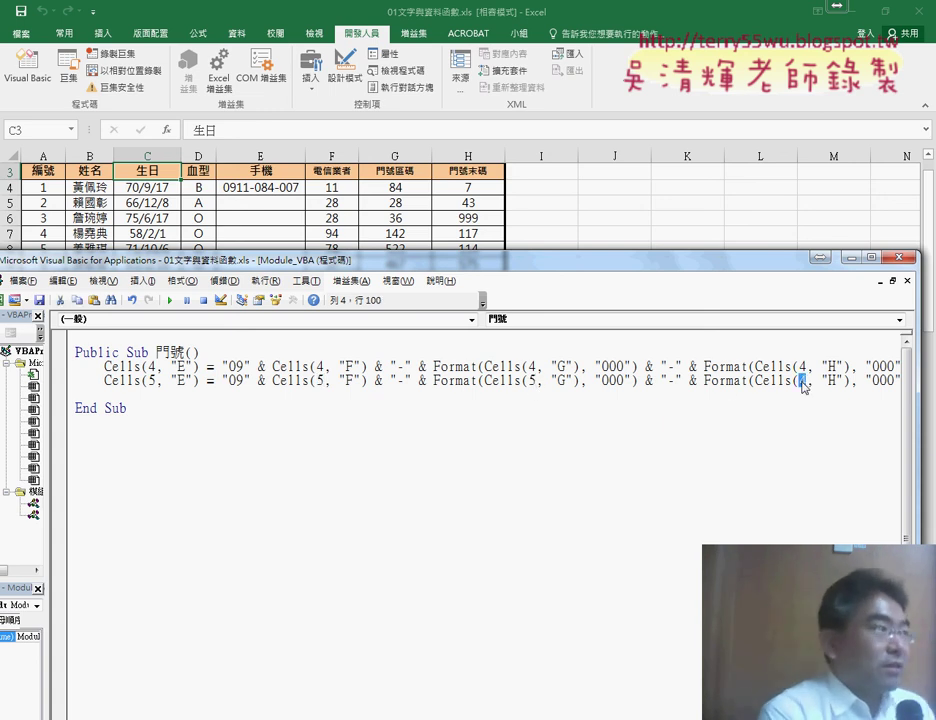
pyautogui.write('5')
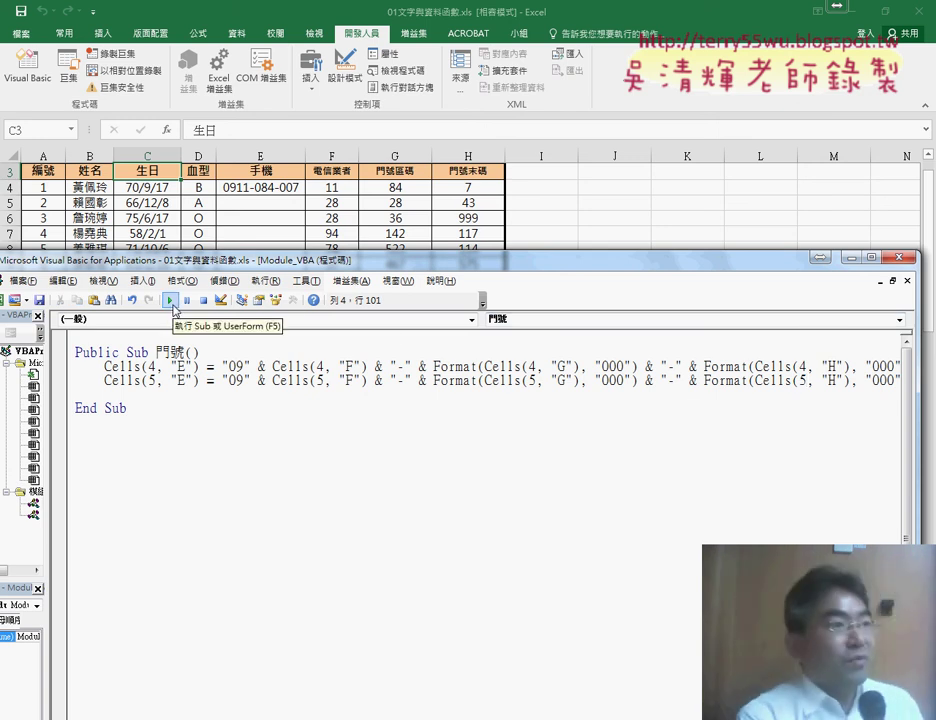
pyautogui.click(171, 300)
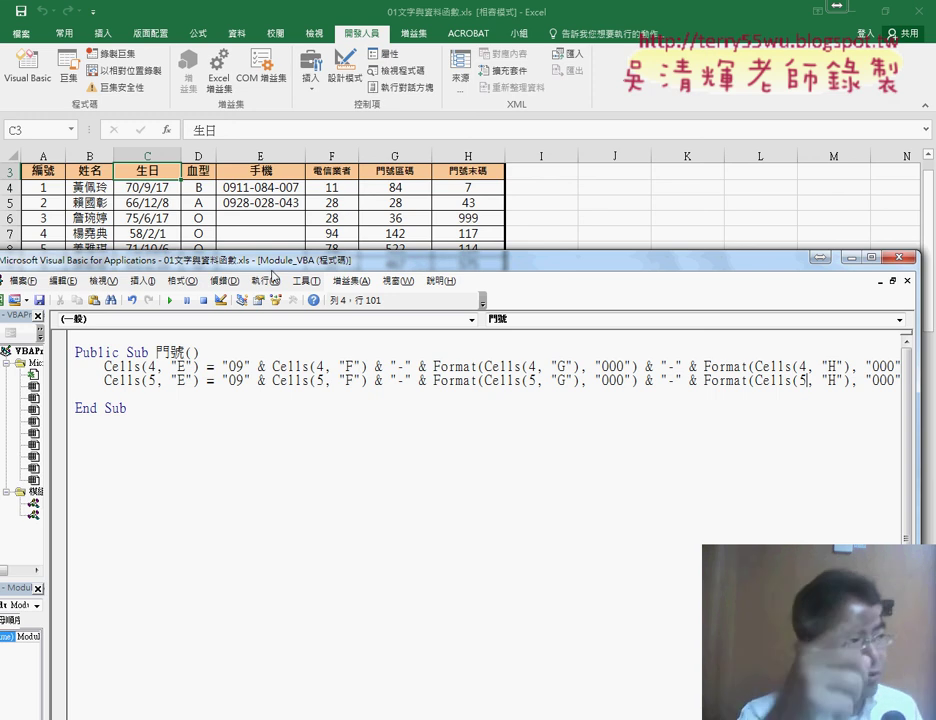
# Type the loop header For i = 4 To 103 with a Next line under Sub 門號
pyautogui.click(214, 352)
pyautogui.press('Return')
pyautogui.press('Tab')
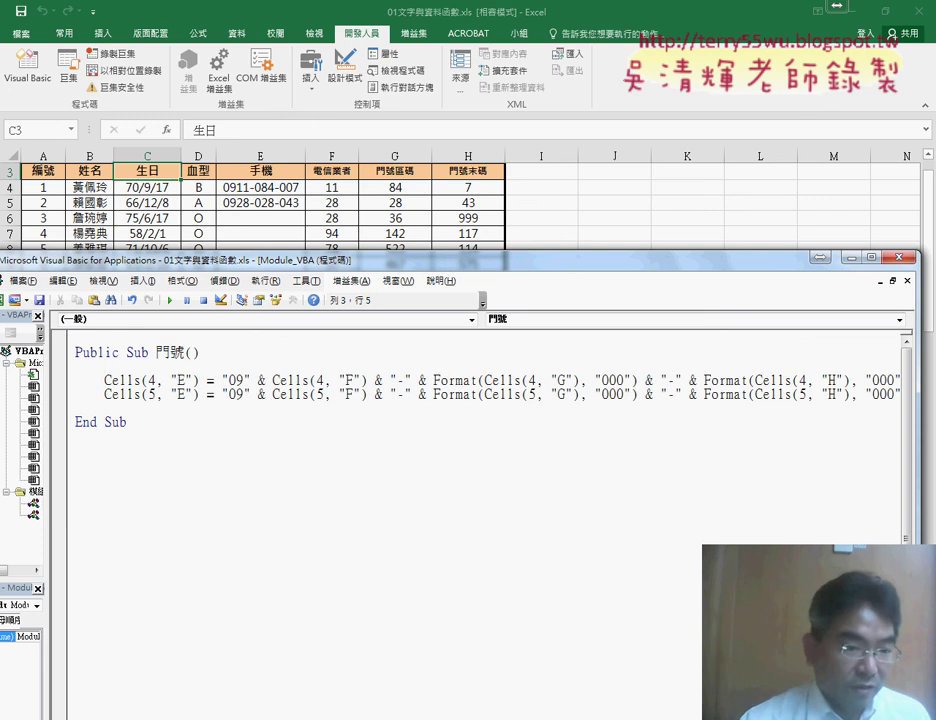
pyautogui.write('fo')
pyautogui.write('r ')
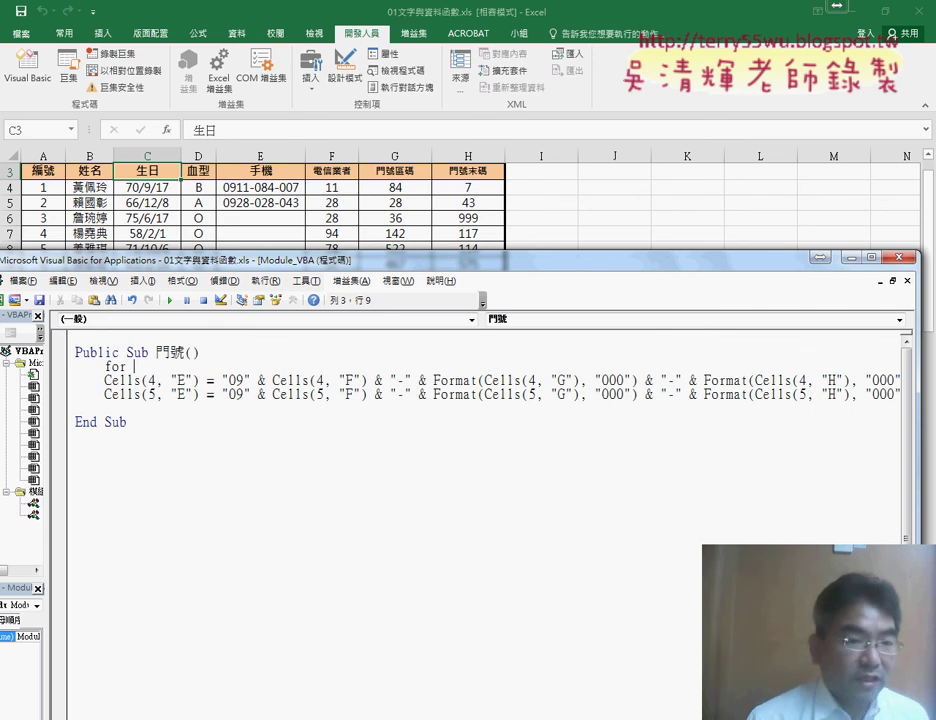
pyautogui.write('i')
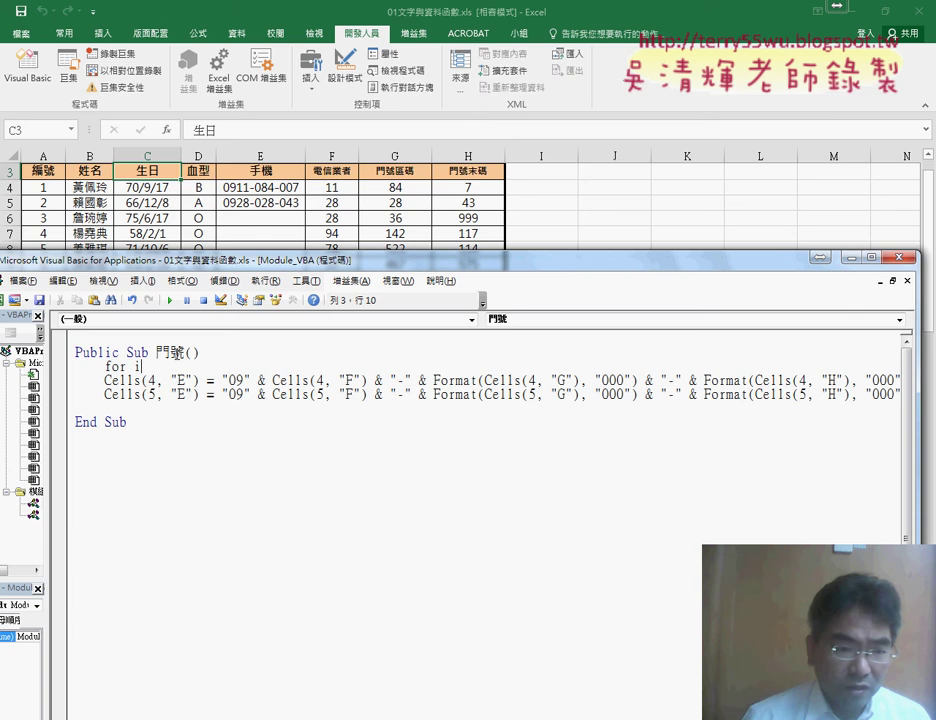
pyautogui.moveTo(141, 367); pyautogui.dragTo(134, 367)
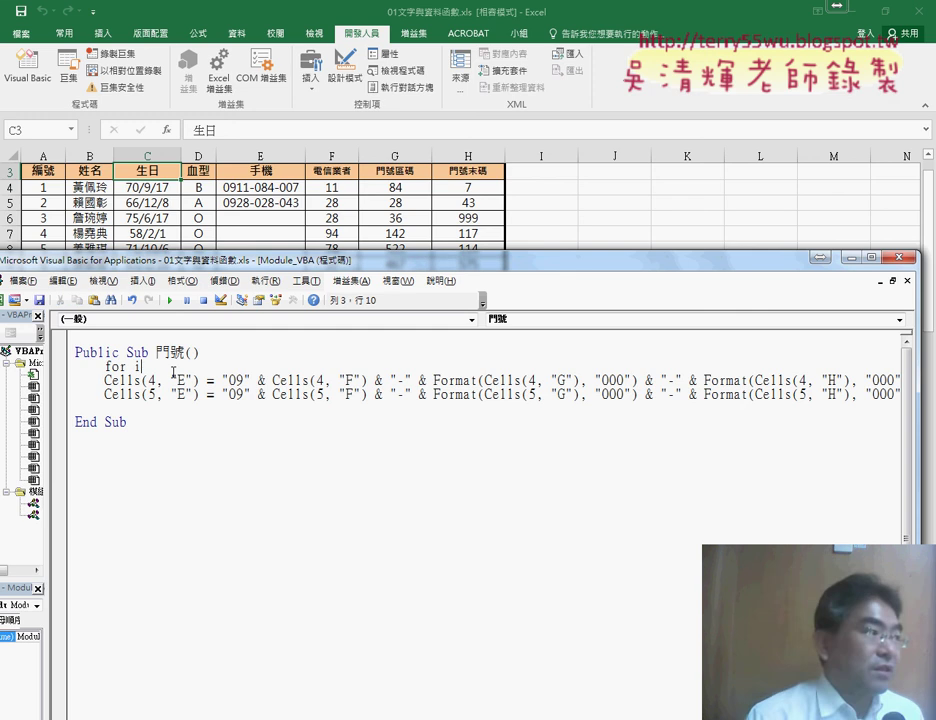
pyautogui.write('=')
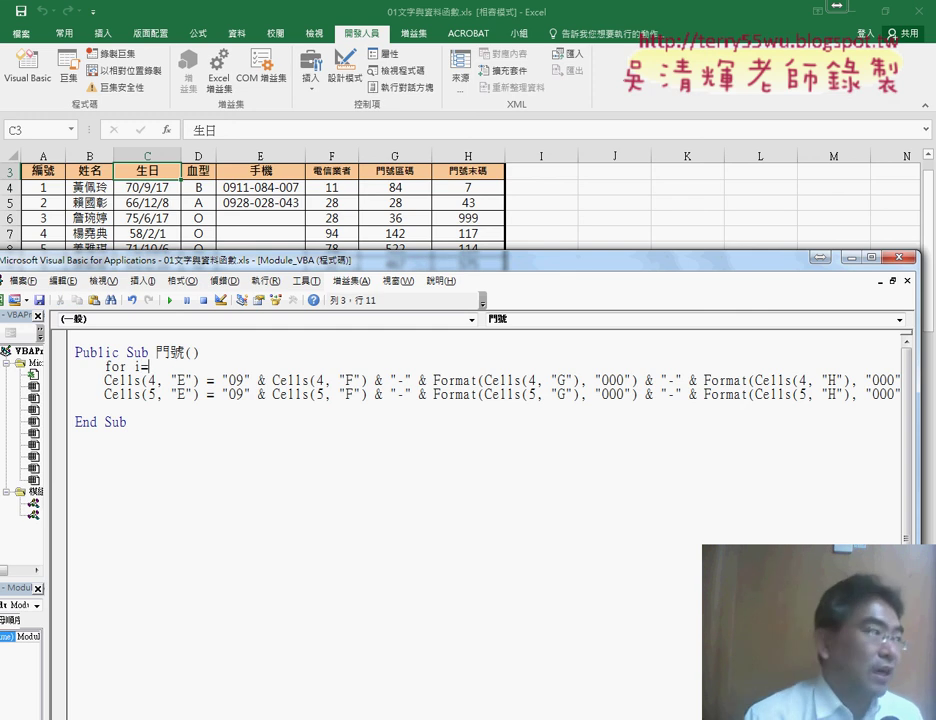
pyautogui.write('4')
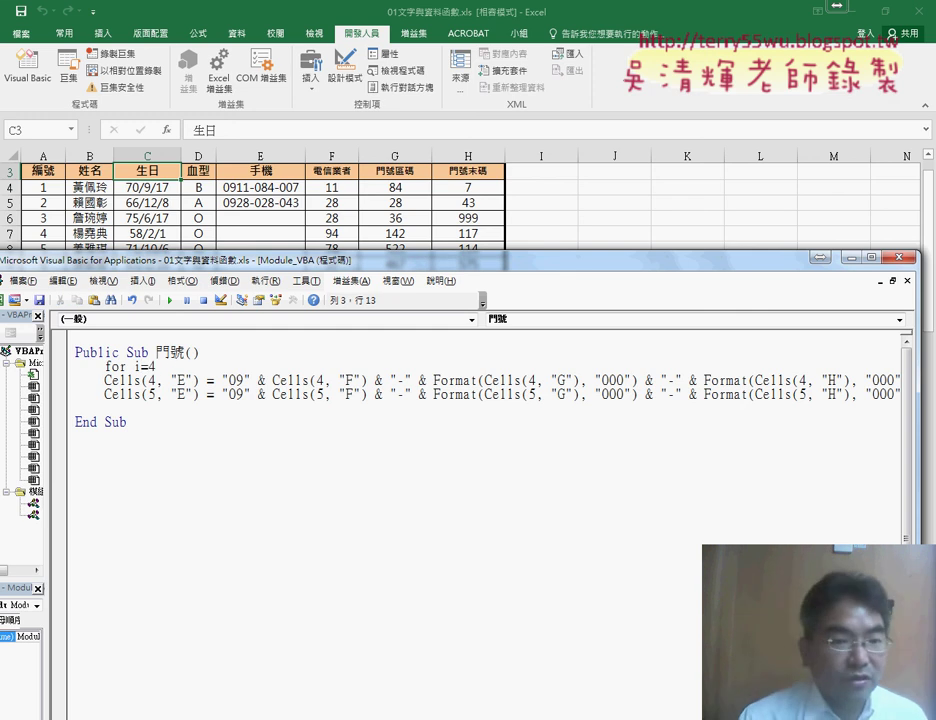
pyautogui.write(' to ')
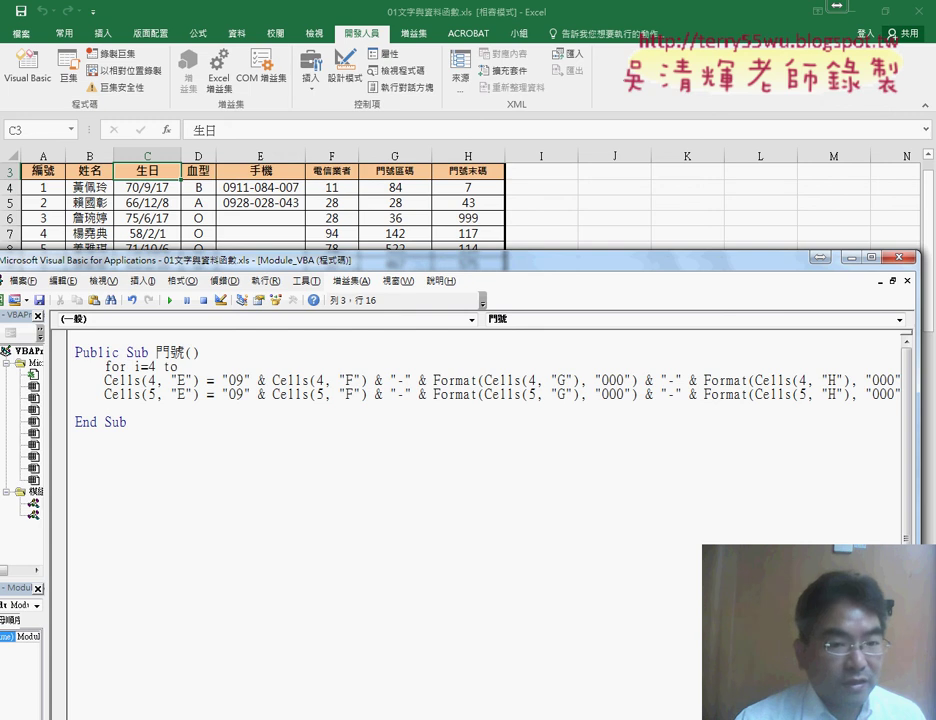
pyautogui.write('103')
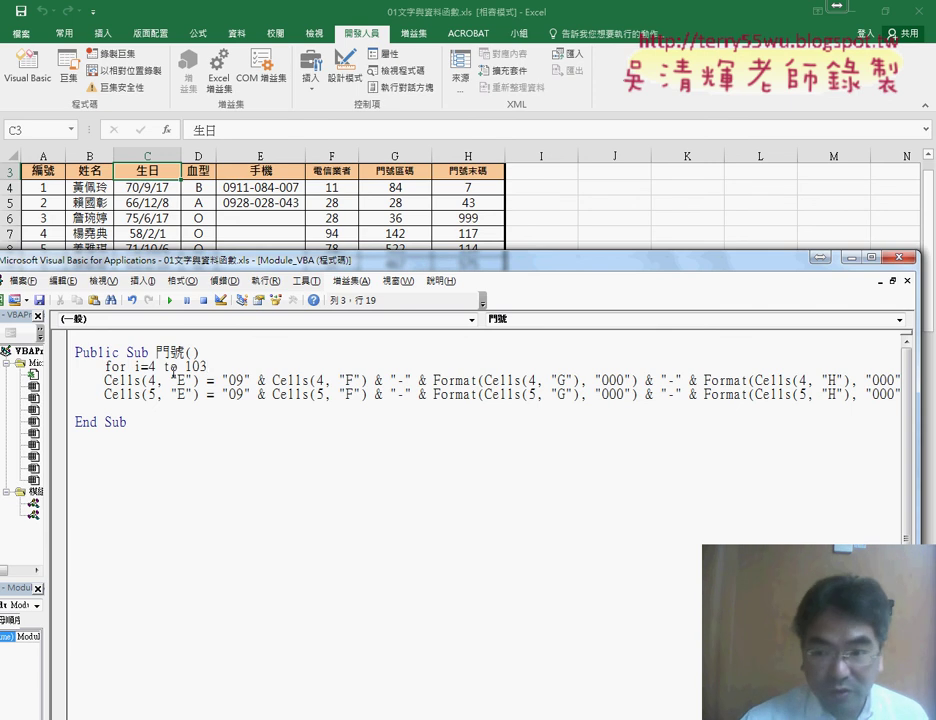
pyautogui.press('Return')
pyautogui.press('Return')
pyautogui.write('next')
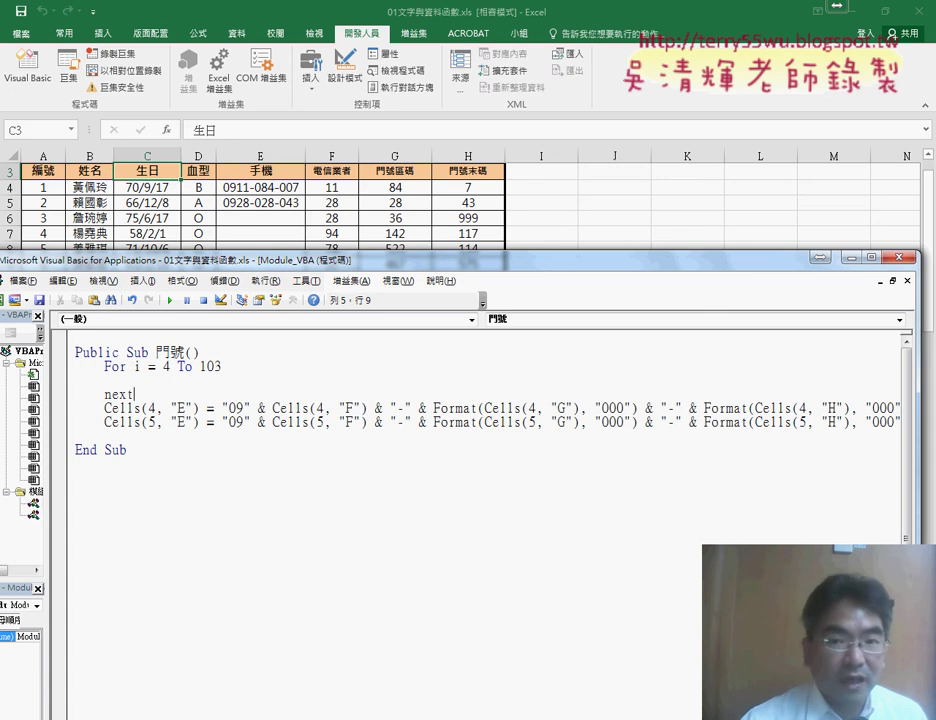
pyautogui.press('Down')
pyautogui.press('Down')
pyautogui.press('Down')
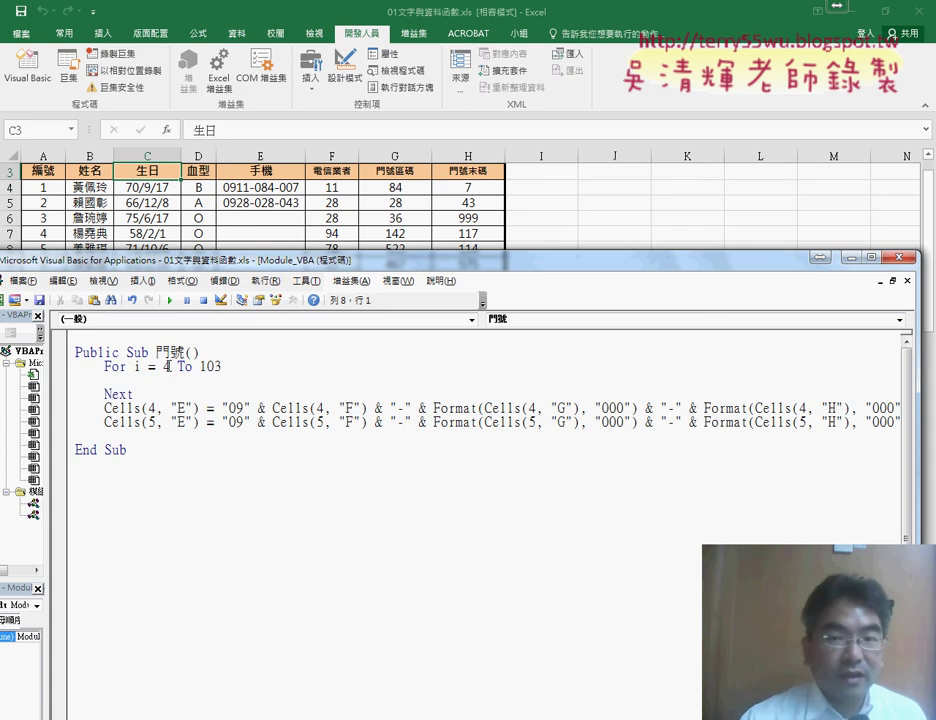
# Highlight the loop's start value 4, end value 103 and counter i to explain them
pyautogui.doubleClick(167, 366)
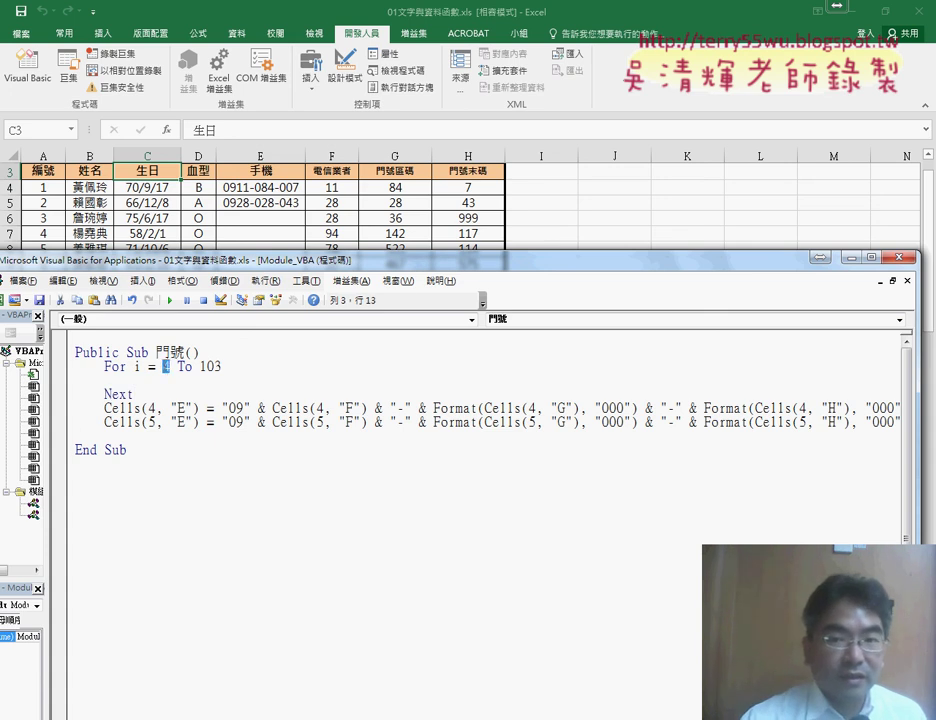
pyautogui.click(120, 395)
pyautogui.doubleClick(167, 366)
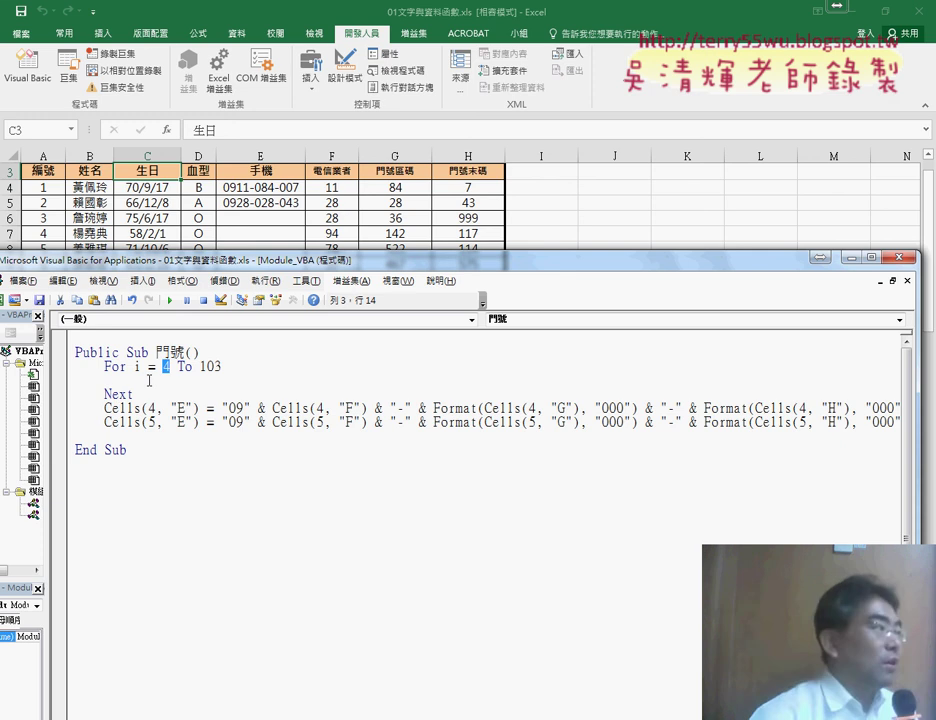
pyautogui.click(111, 395)
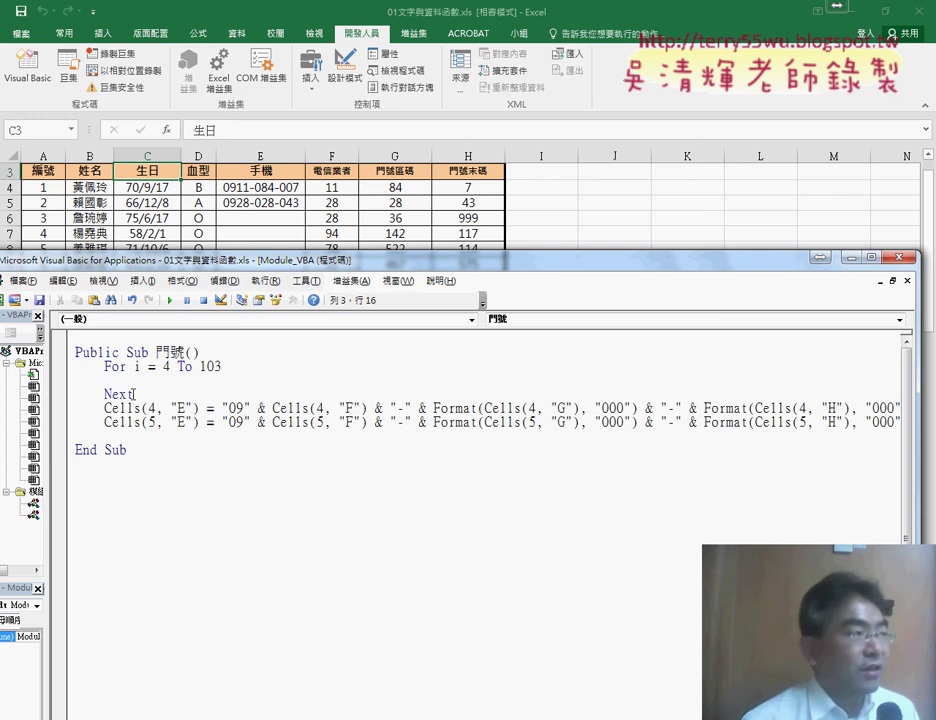
pyautogui.press('Right')
pyautogui.doubleClick(203, 367)
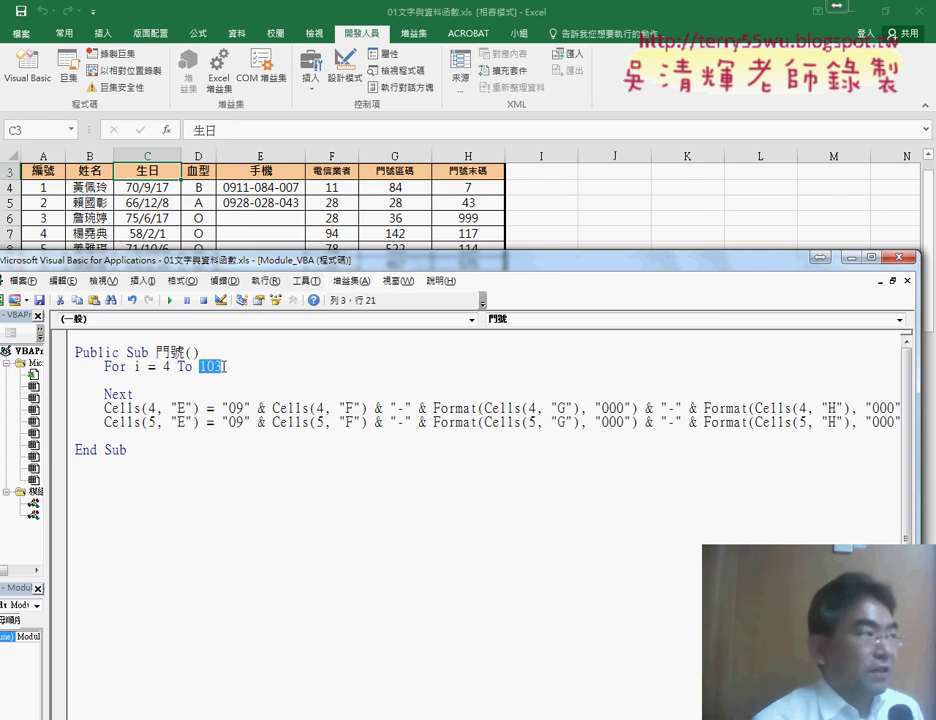
pyautogui.click(118, 394)
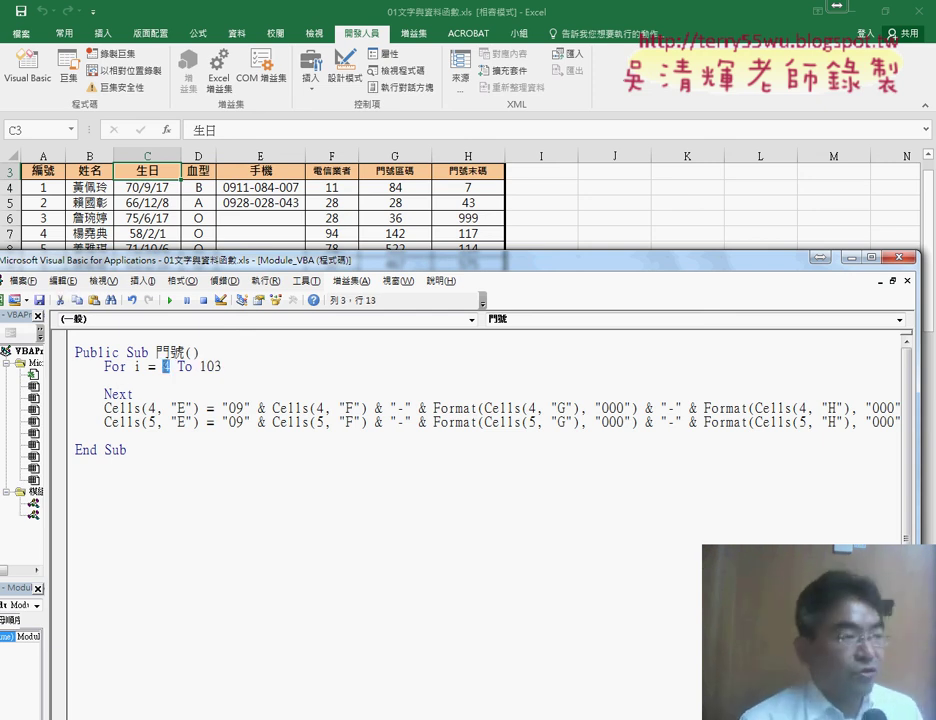
pyautogui.click(141, 367)
pyautogui.doubleClick(141, 367)
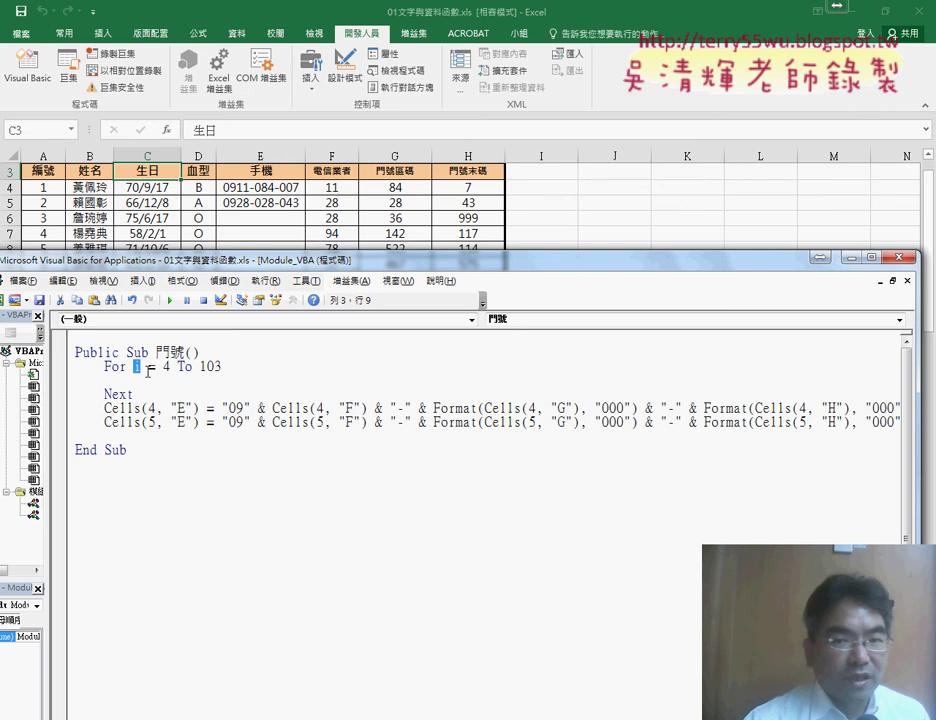
# Delete the row-5 line and move the row-4 line, indented, above Next
pyautogui.click(68, 424)
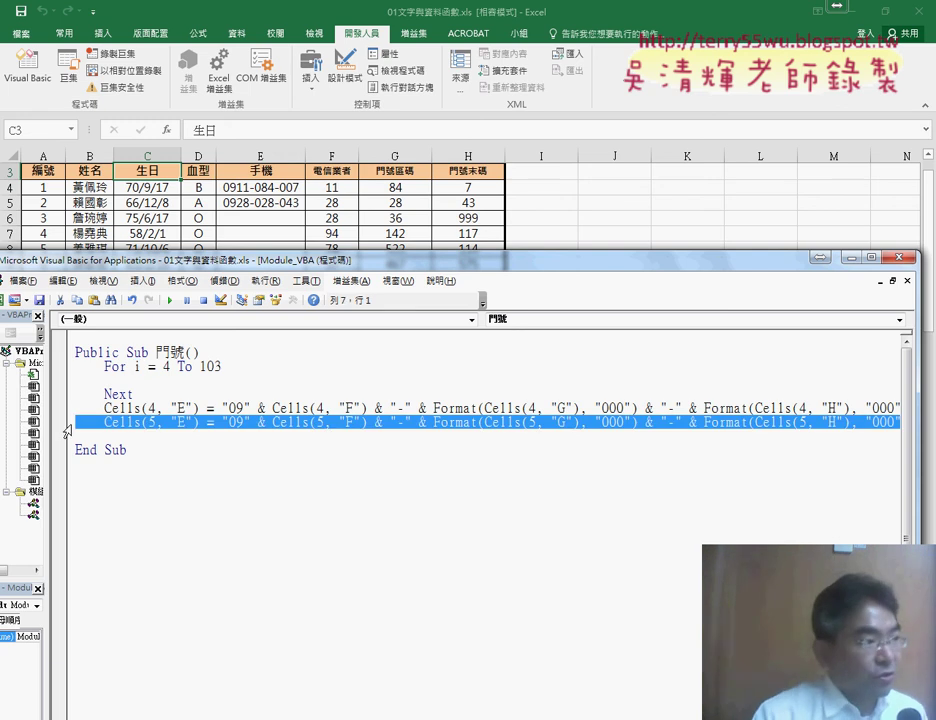
pyautogui.press('Delete')
pyautogui.press('Delete')
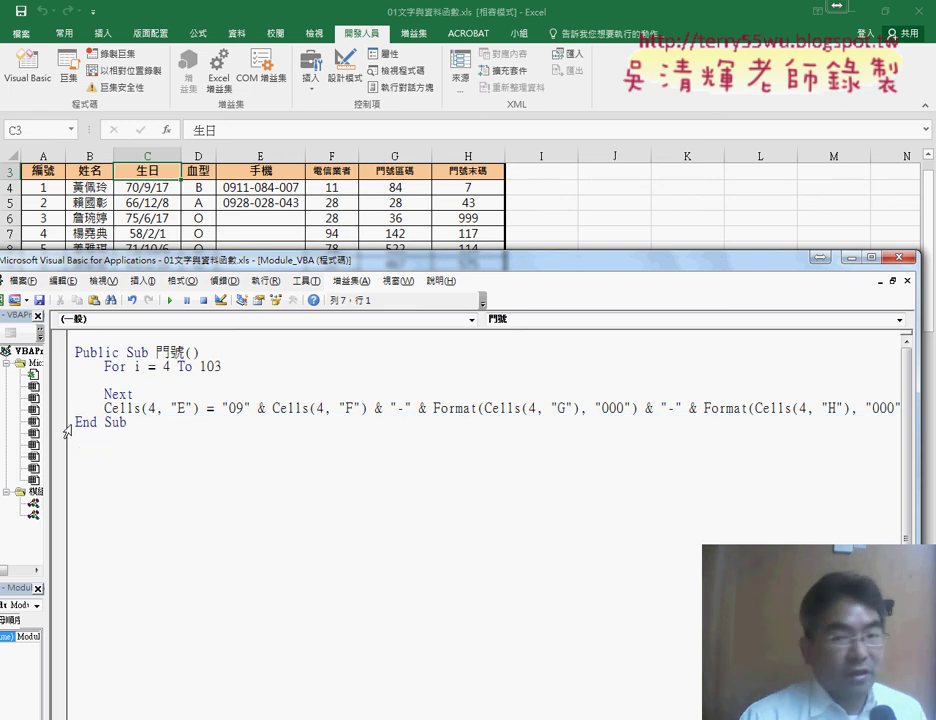
pyautogui.click(68, 410)
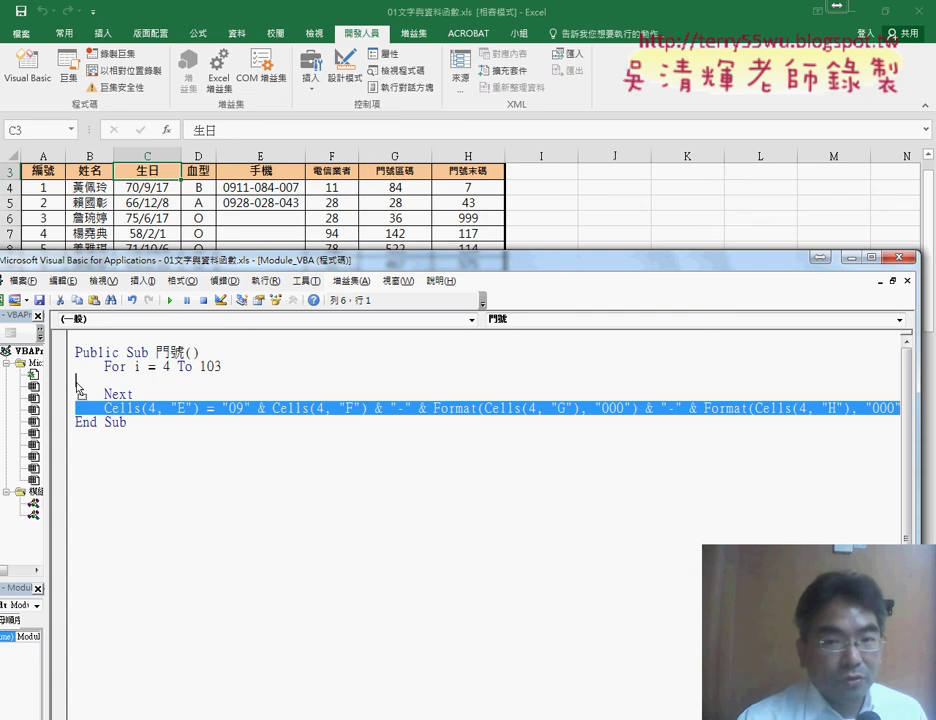
pyautogui.moveTo(79, 388); pyautogui.dragTo(77, 383)
pyautogui.click(77, 382)
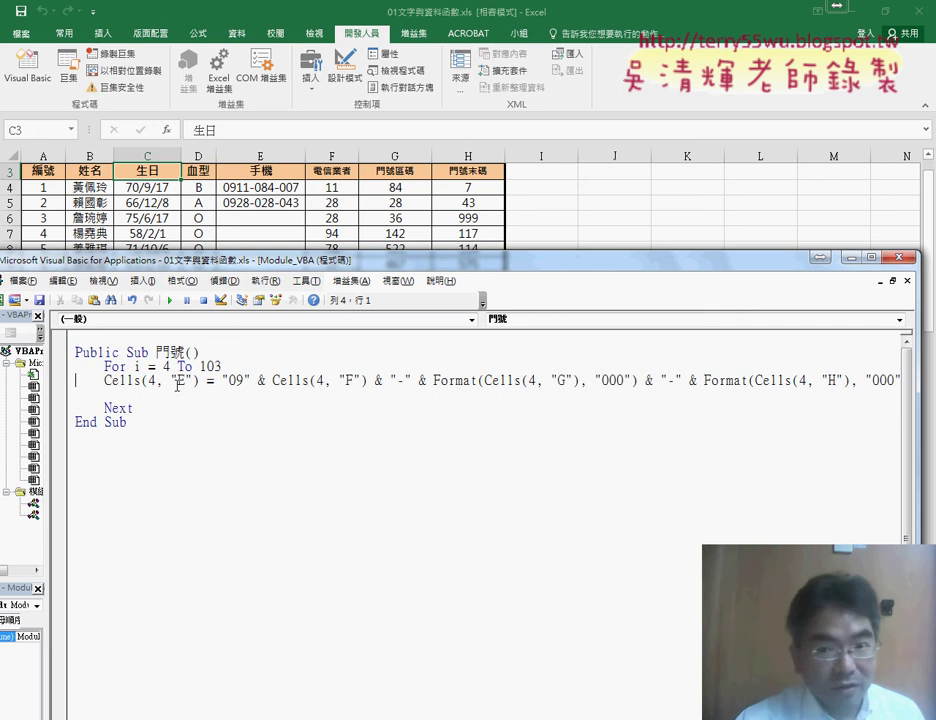
pyautogui.press('Tab')
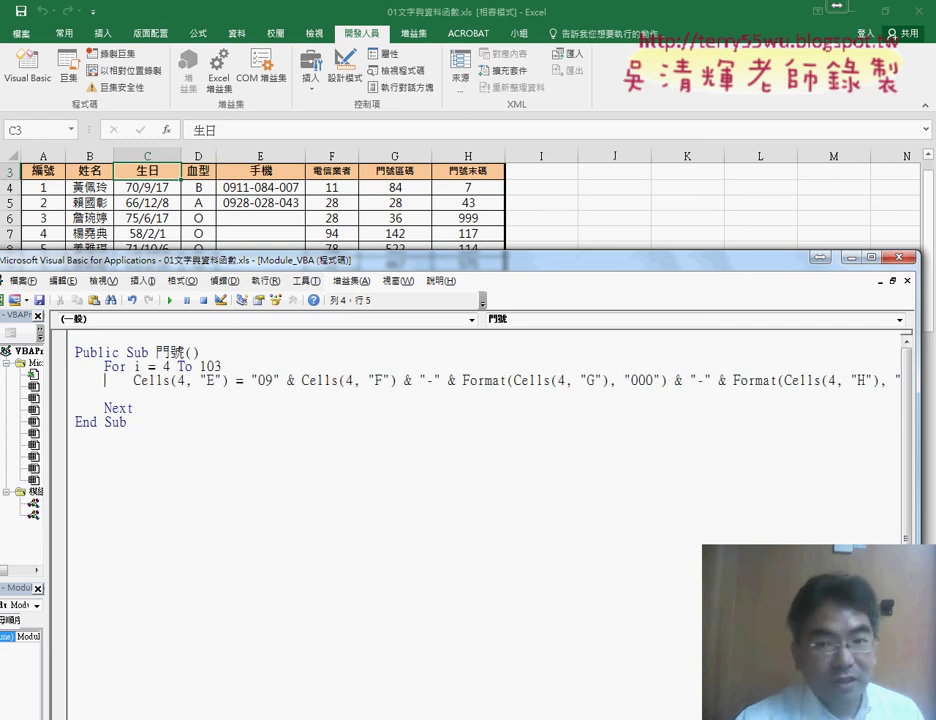
# Step through the For, Cells and Next lines to review the loop
pyautogui.press('End')
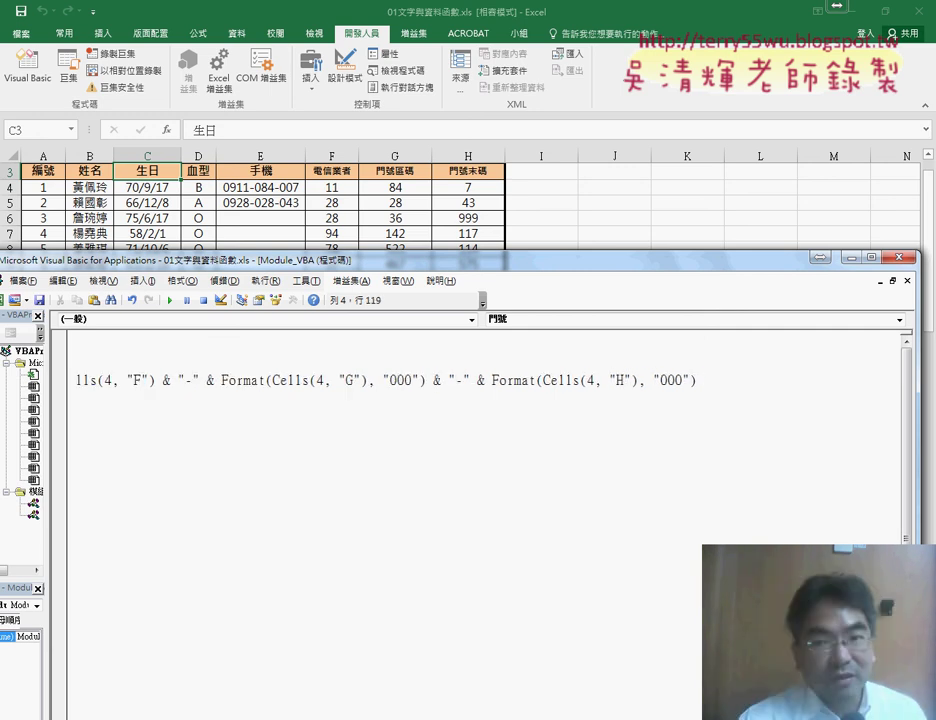
pyautogui.press('Down')
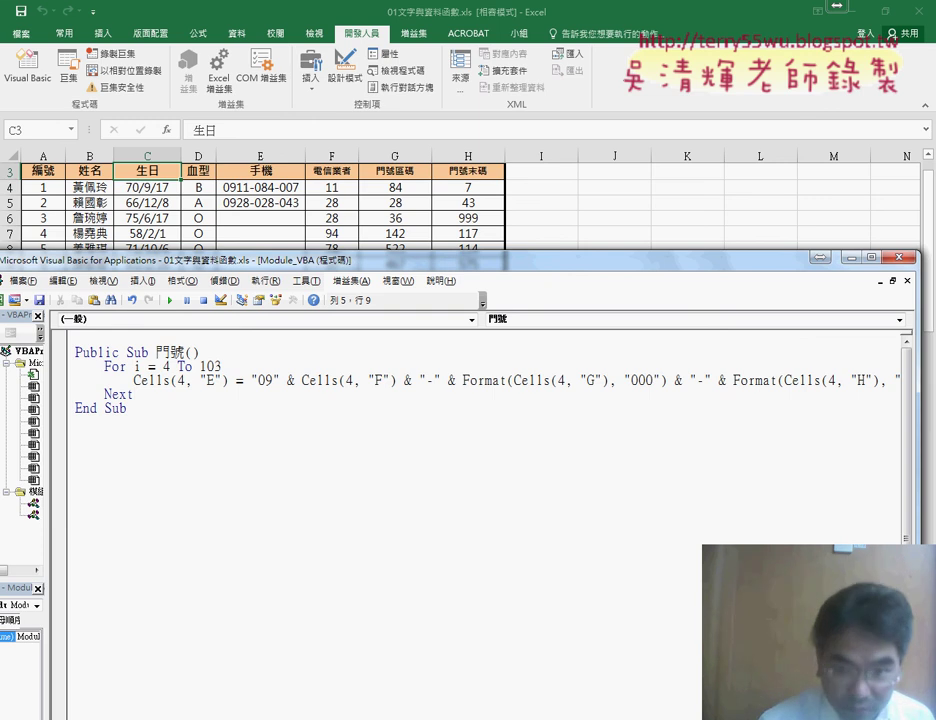
pyautogui.moveTo(100, 366); pyautogui.dragTo(75, 366)
pyautogui.click(85, 362)
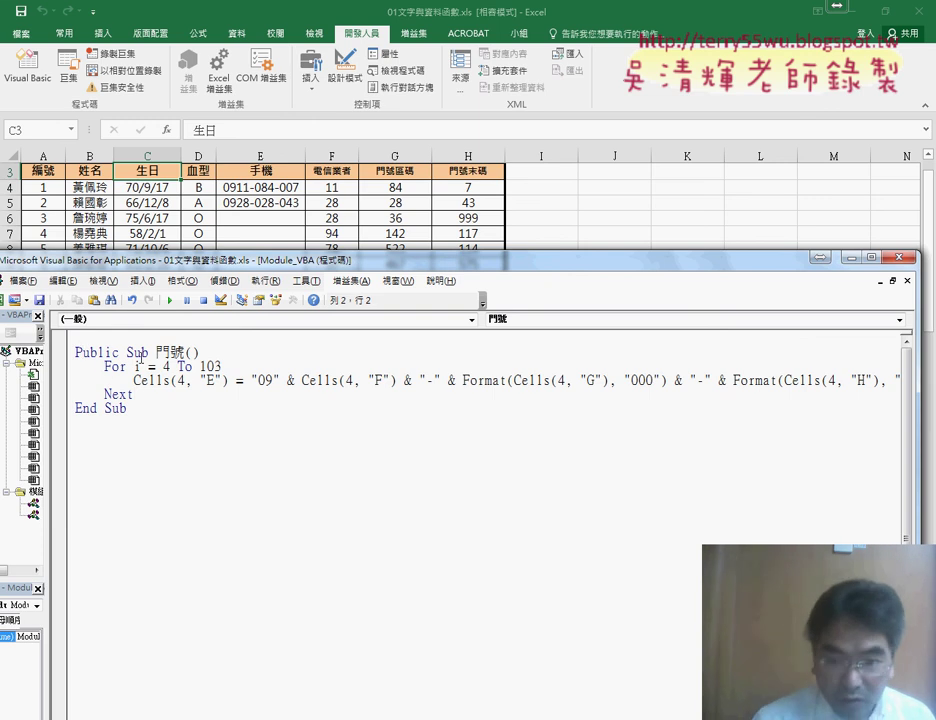
pyautogui.click(112, 388)
pyautogui.press('Down')
pyautogui.press('Down')
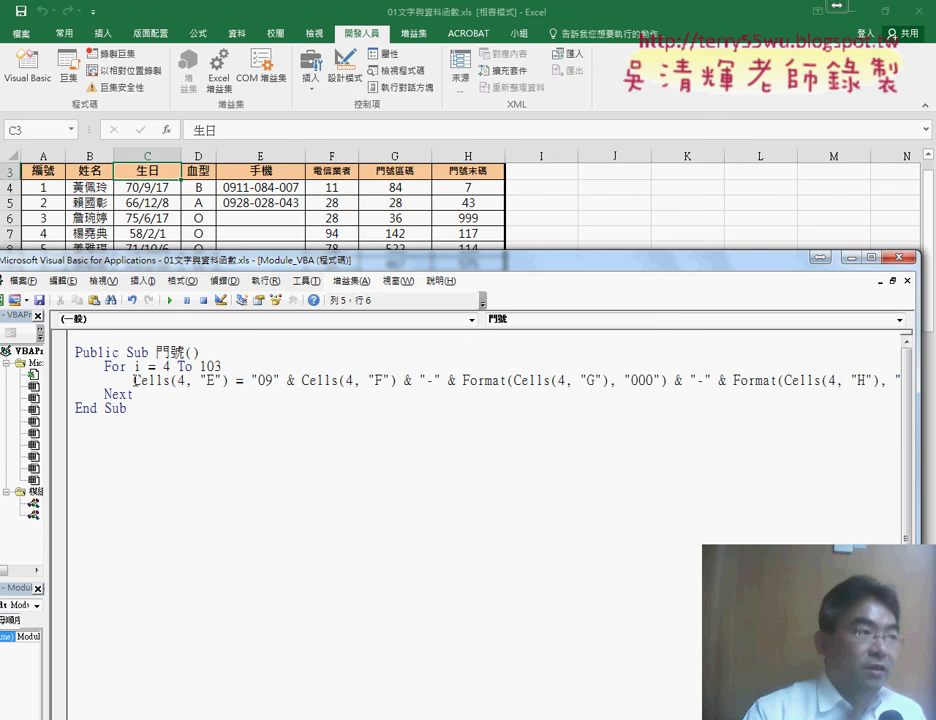
pyautogui.click(133, 381)
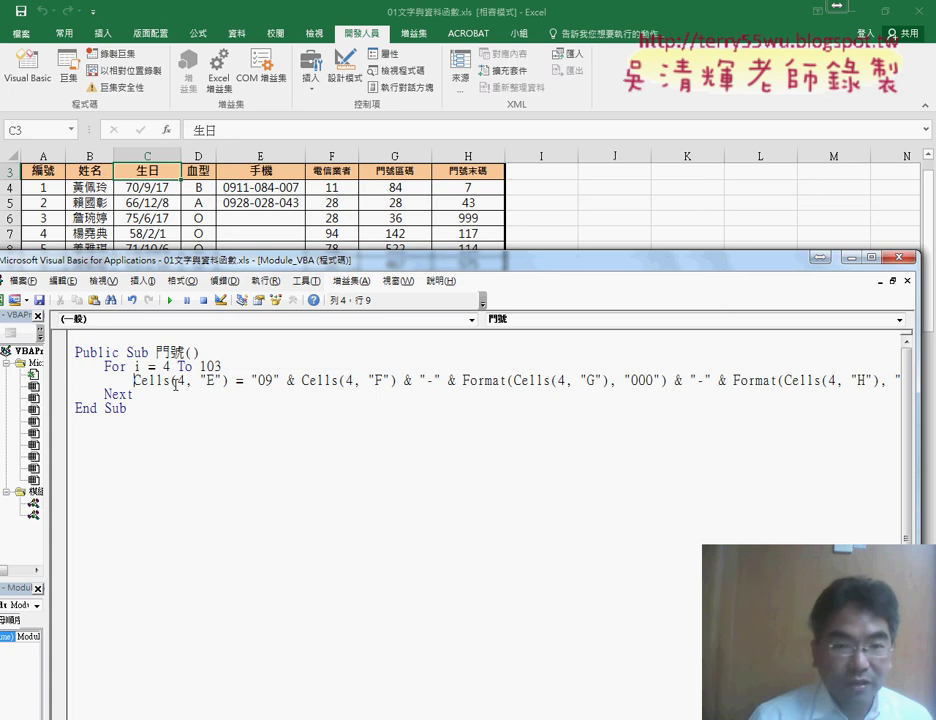
# Replace row 4 with i in the E, F, G and H Cells references
pyautogui.doubleClick(180, 381)
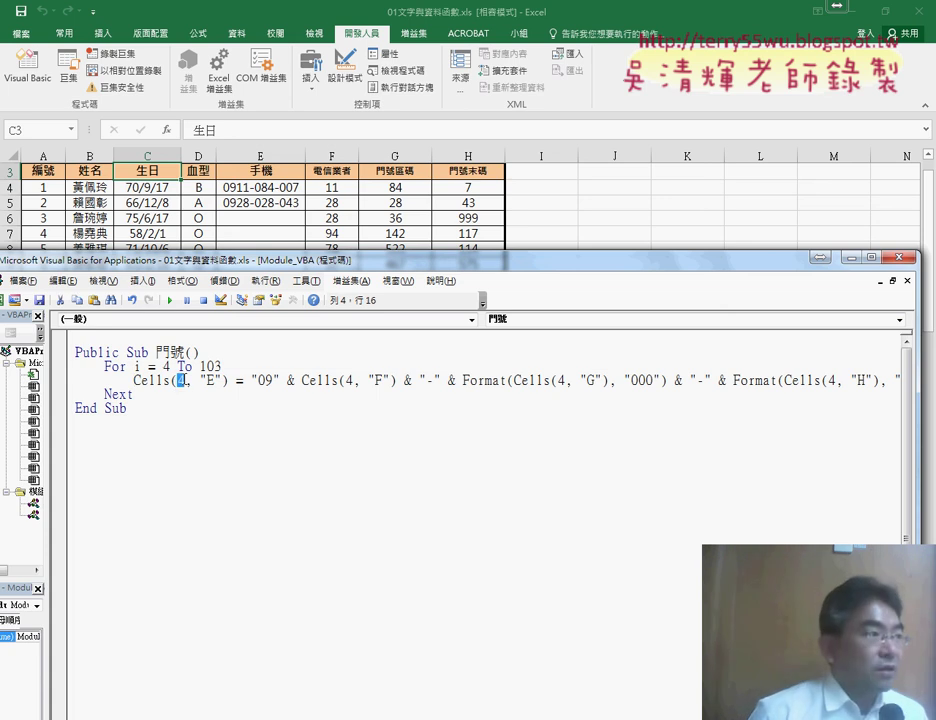
pyautogui.write('i')
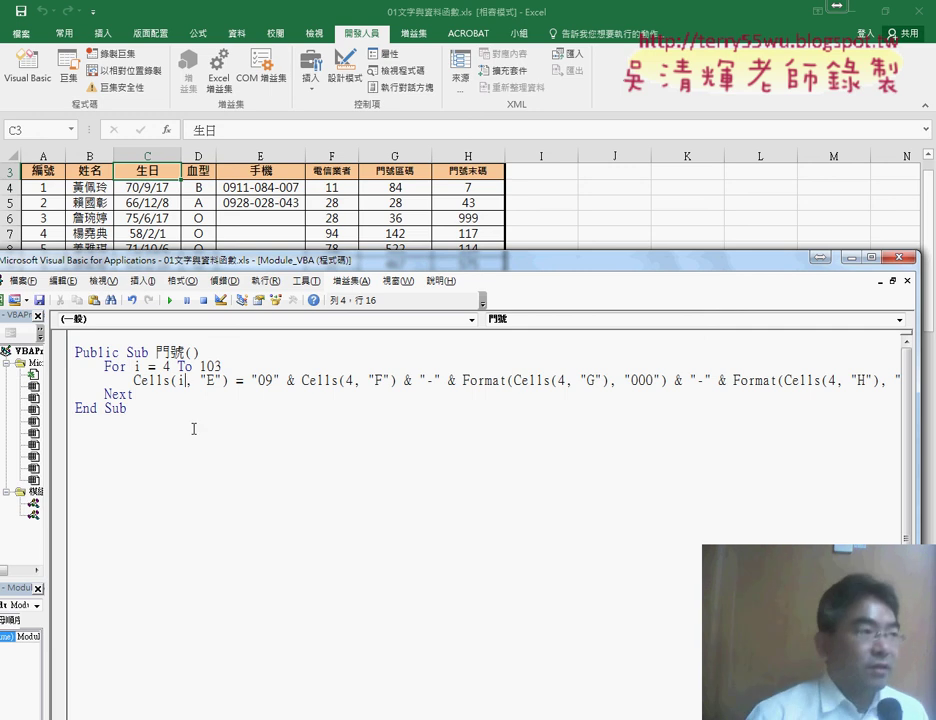
pyautogui.doubleClick(349, 381)
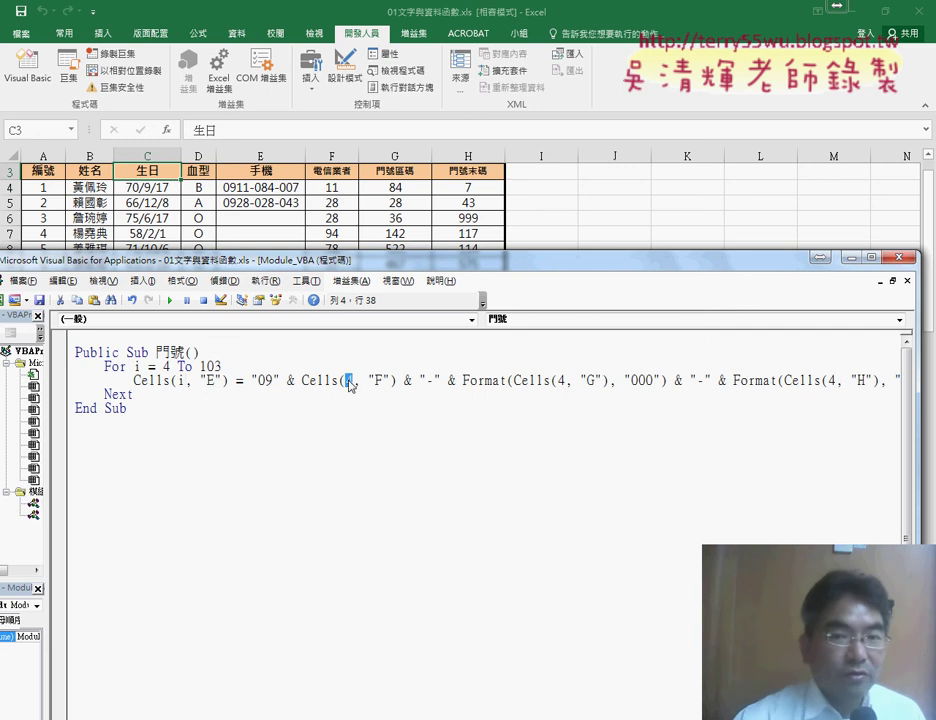
pyautogui.write('i')
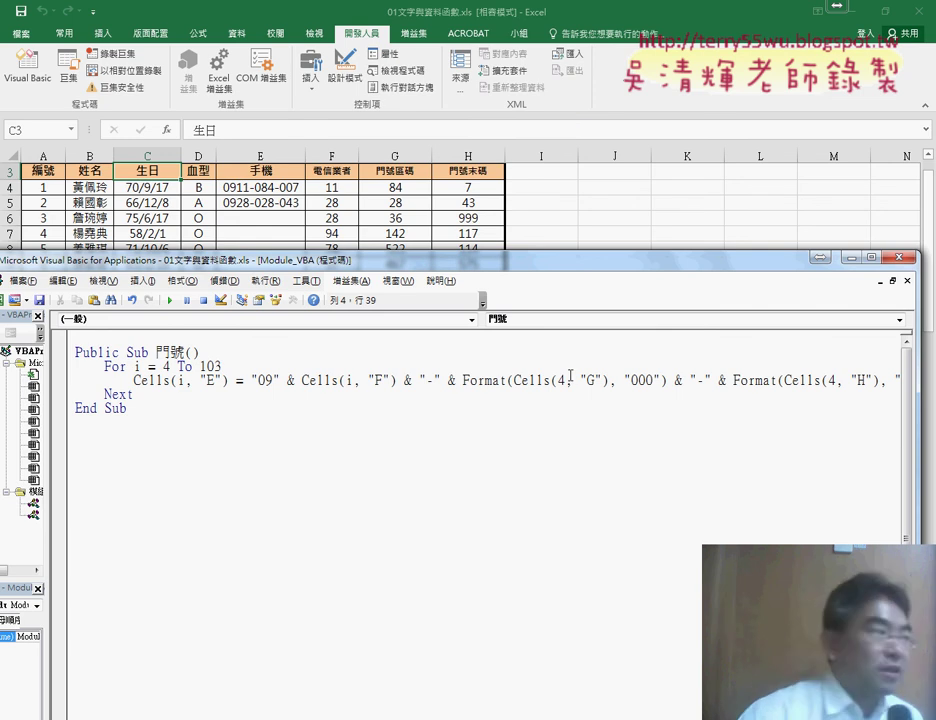
pyautogui.doubleClick(561, 381)
pyautogui.write('i')
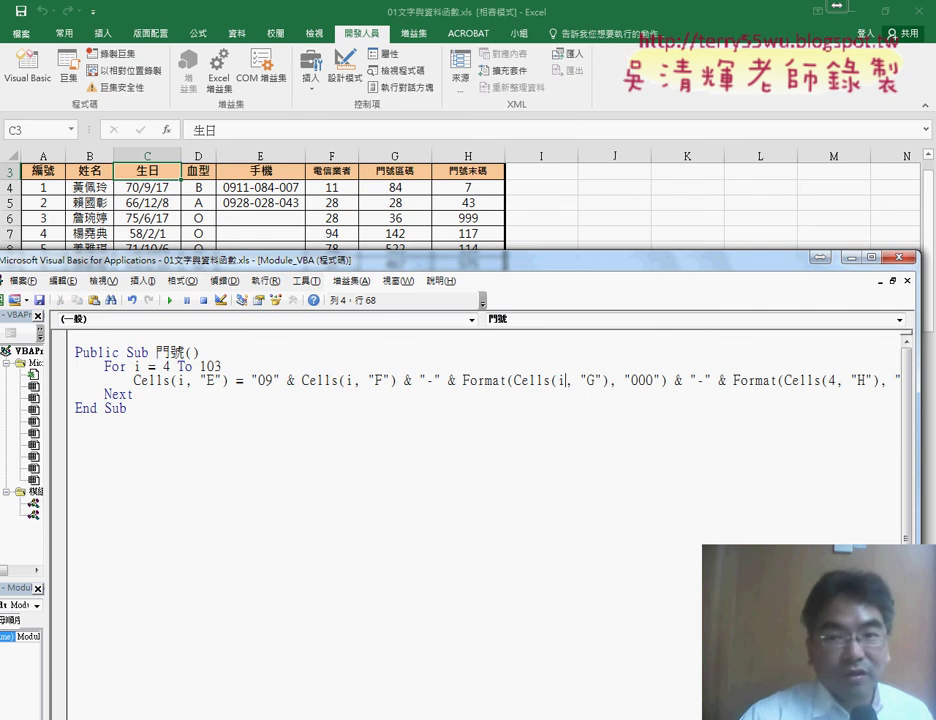
pyautogui.doubleClick(831, 381)
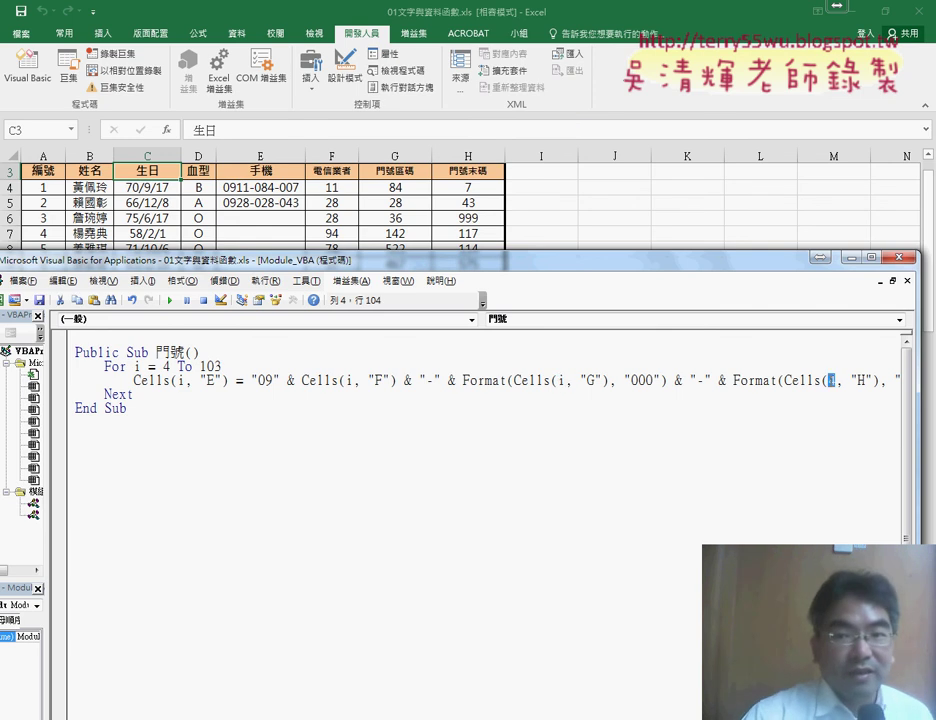
pyautogui.write('i')
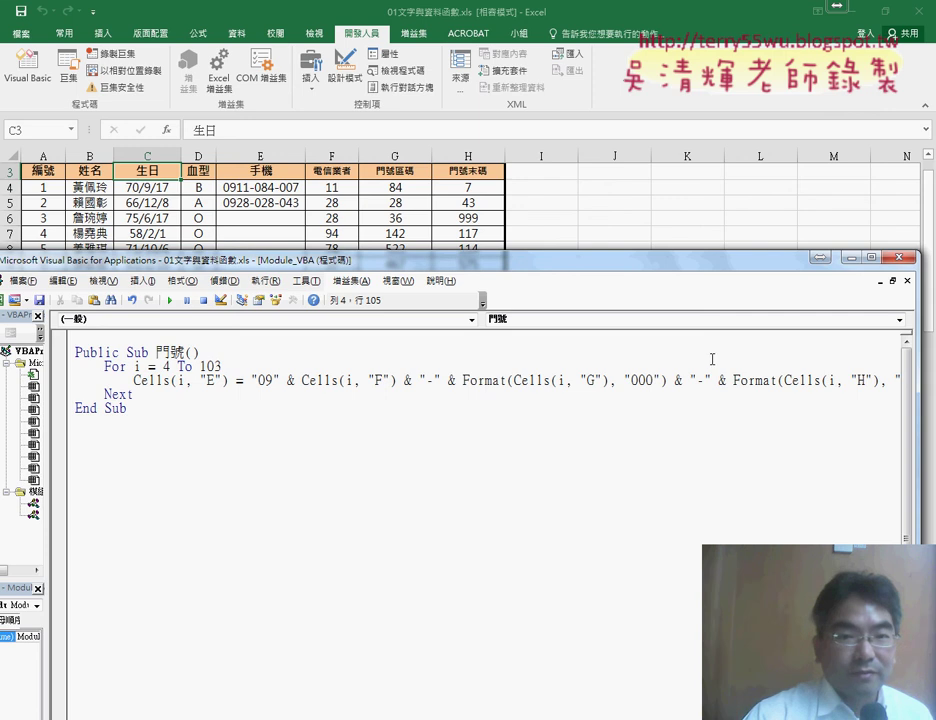
pyautogui.moveTo(254, 258)
pyautogui.mouseDown()
pyautogui.moveTo(524, 168)
pyautogui.moveTo(572, 126)
pyautogui.mouseUp()
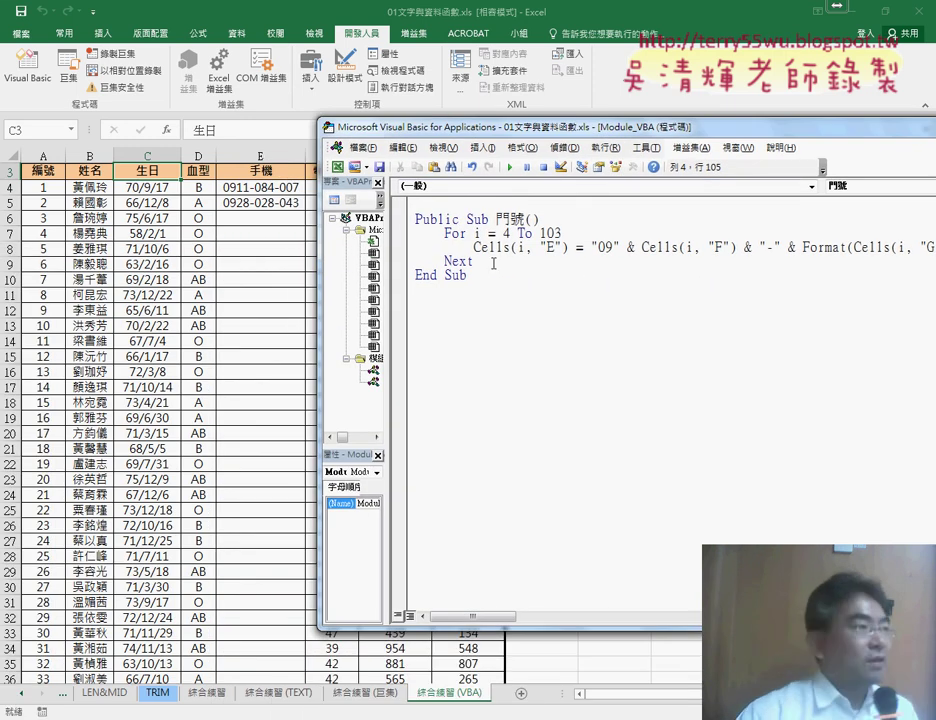
# Run the 門號 macro to fill phone numbers for rows 4 to 103
pyautogui.click(472, 240)
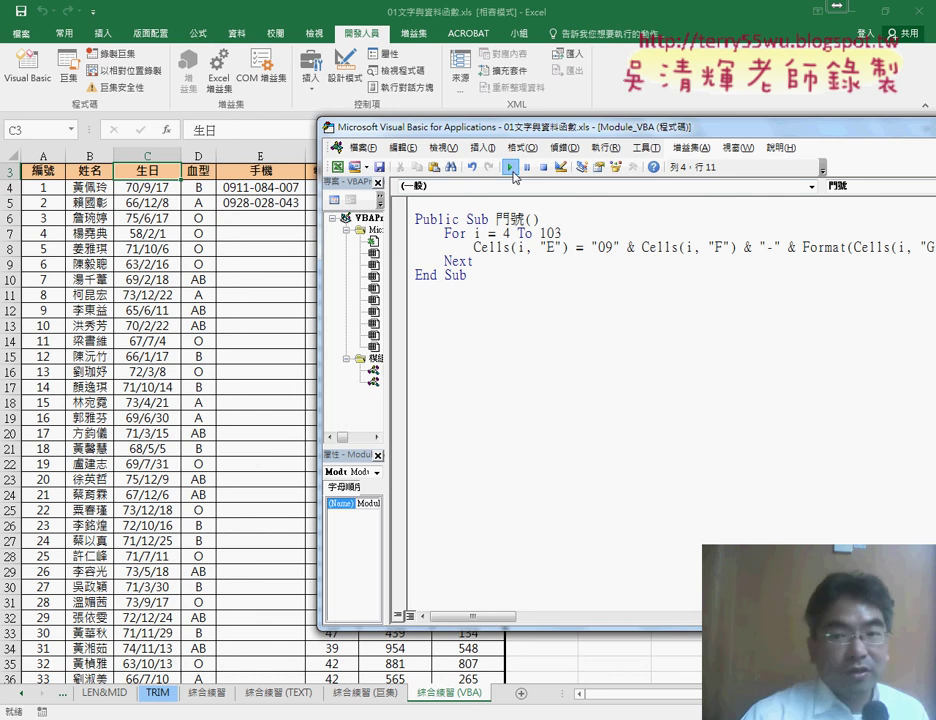
pyautogui.click(512, 170)
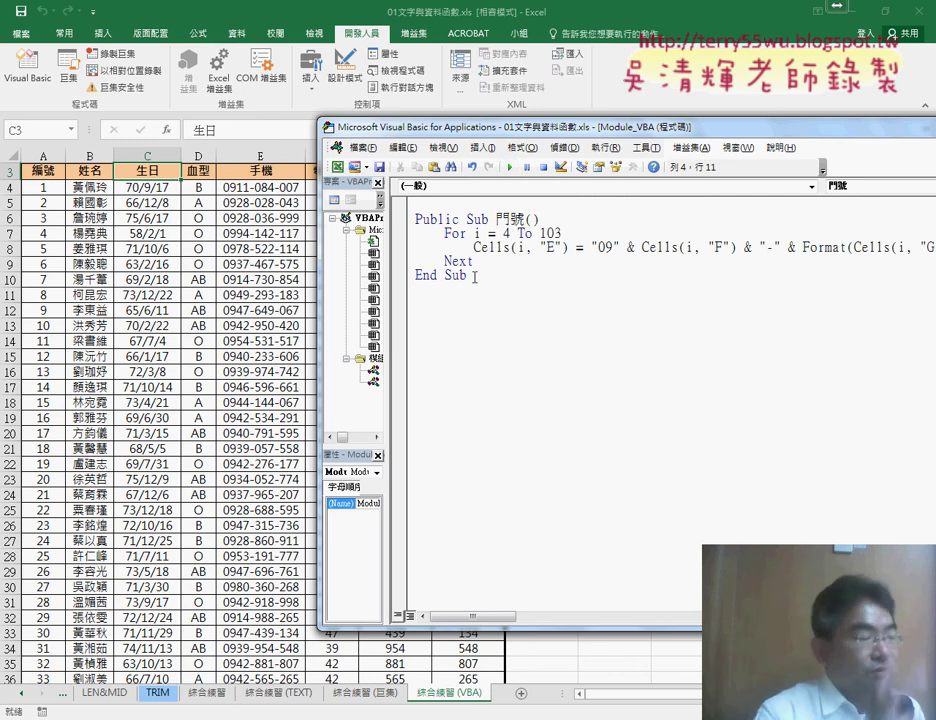
# Duplicate the whole 門號 Sub directly below the original in the VBA module
pyautogui.moveTo(467, 275)
pyautogui.mouseDown()
pyautogui.moveTo(408, 238)
pyautogui.moveTo(410, 219)
pyautogui.mouseUp()
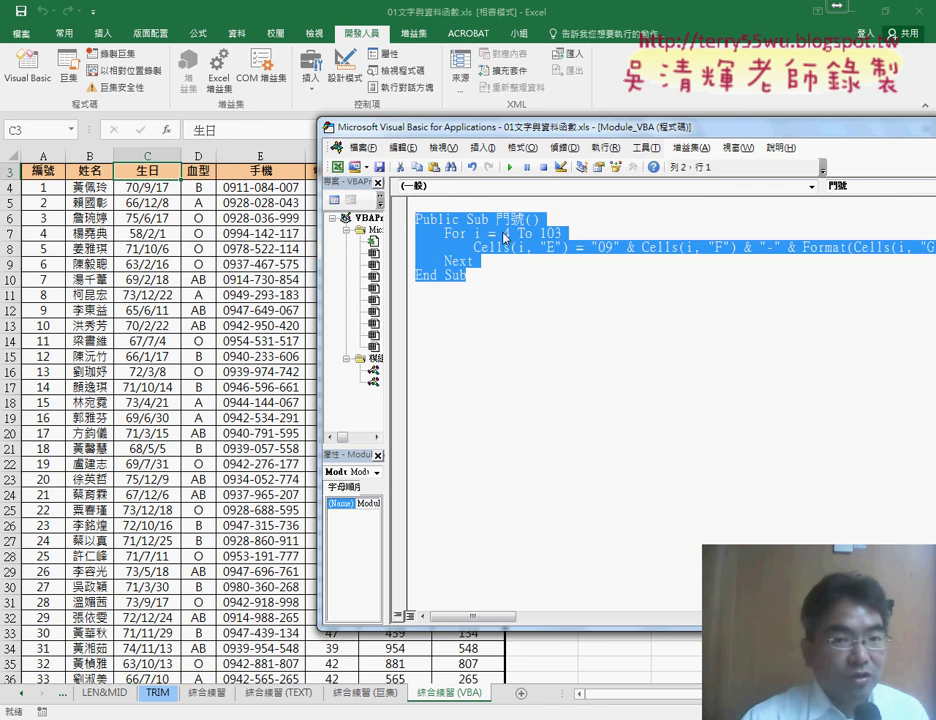
pyautogui.rightClick(478, 236)
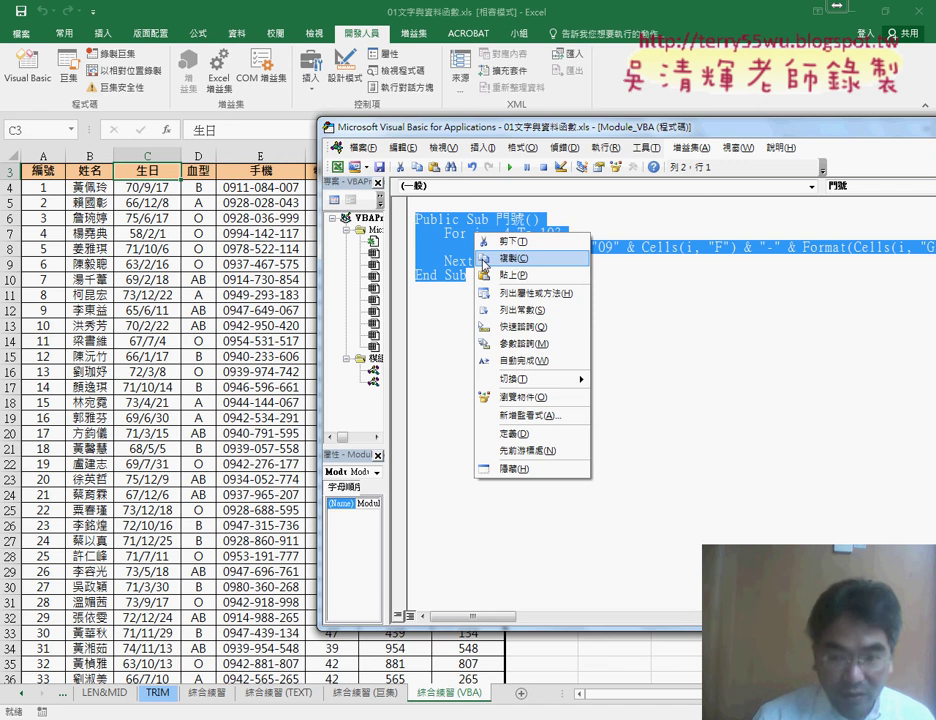
pyautogui.press('Escape')
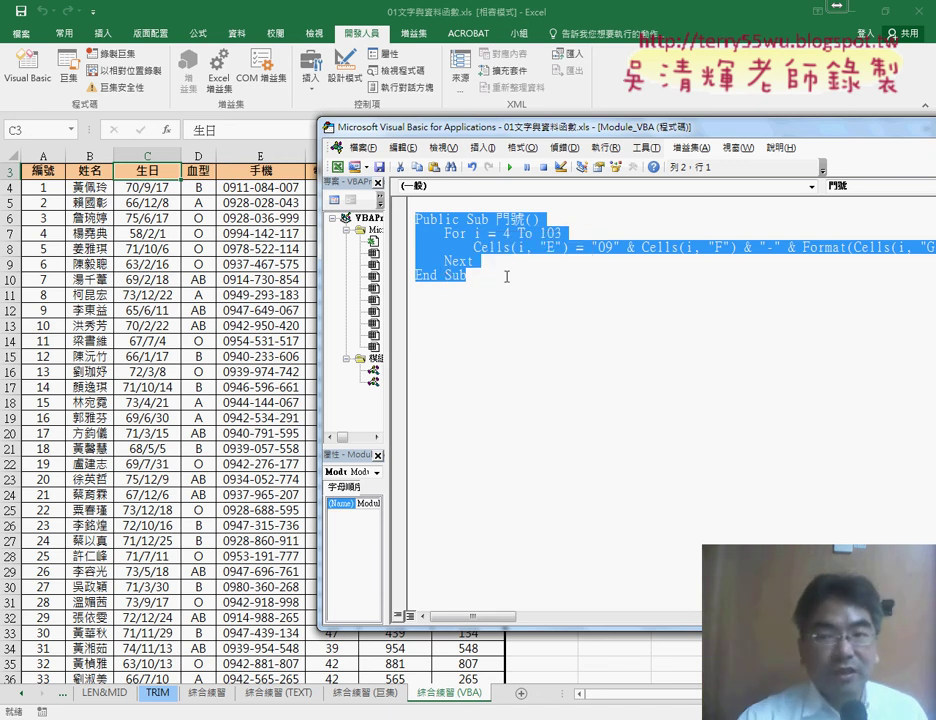
pyautogui.click(495, 277)
pyautogui.moveTo(495, 277); pyautogui.dragTo(415, 219)
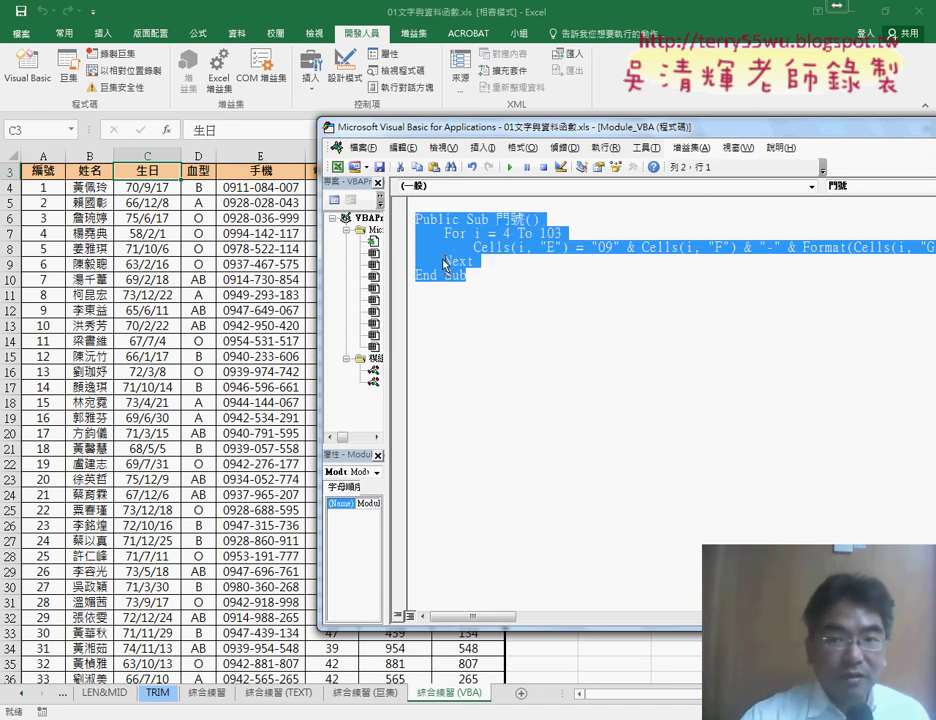
pyautogui.moveTo(445, 265); pyautogui.dragTo(436, 312)
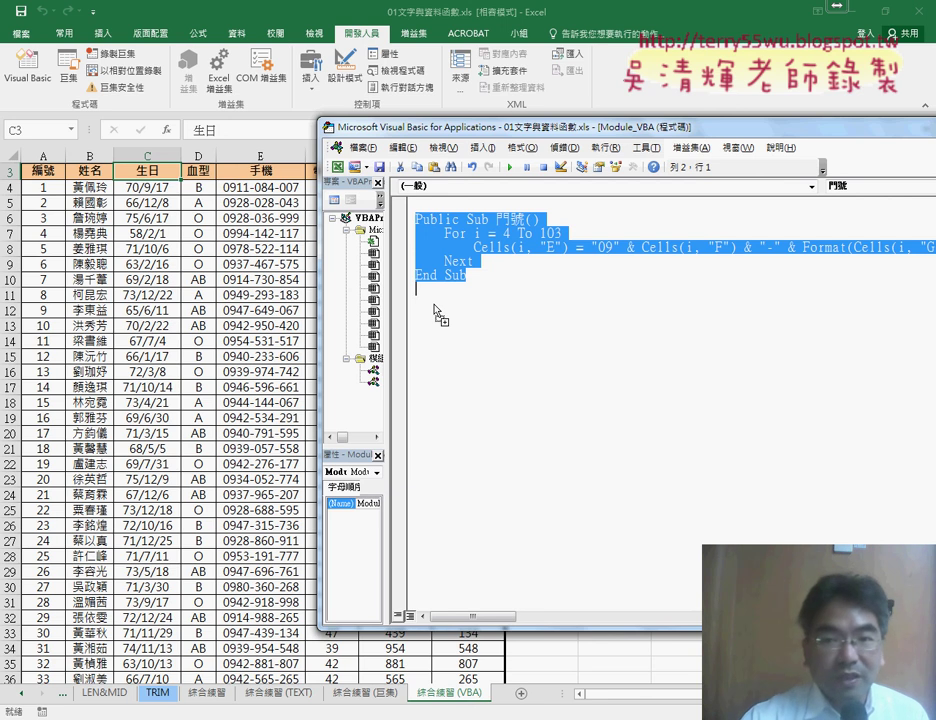
pyautogui.moveTo(434, 306); pyautogui.dragTo(434, 306)
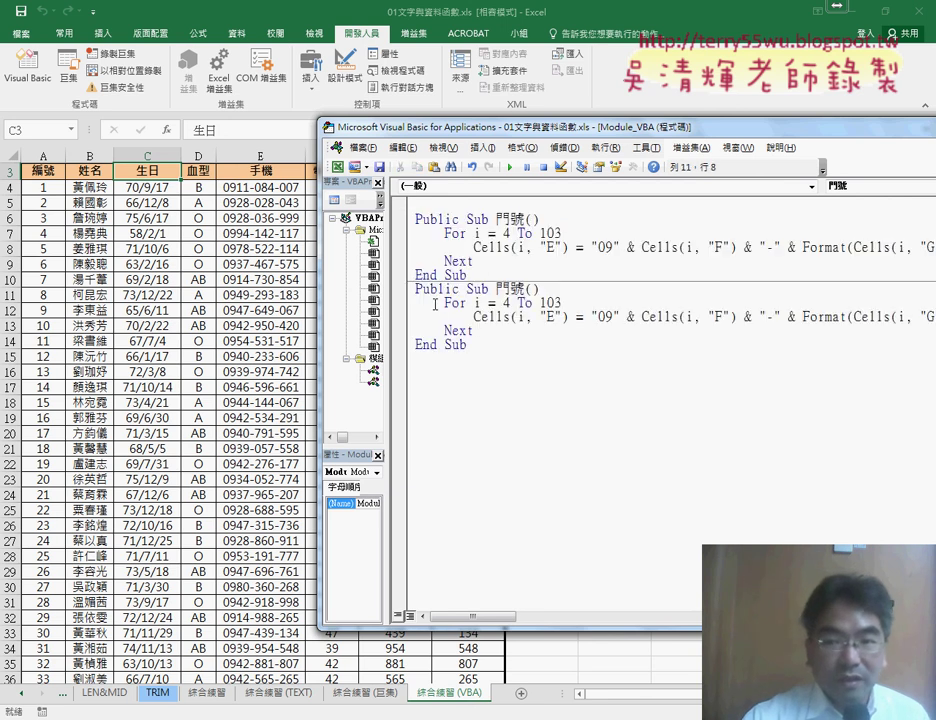
# Rename the copied Sub to 清除()
pyautogui.doubleClick(510, 289)
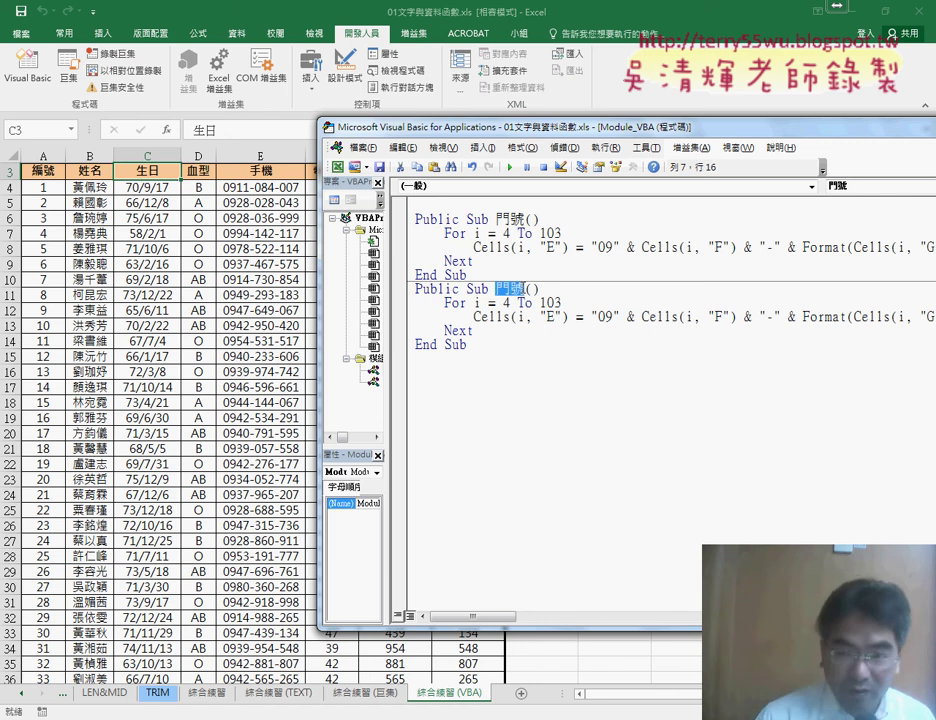
pyautogui.write('7')
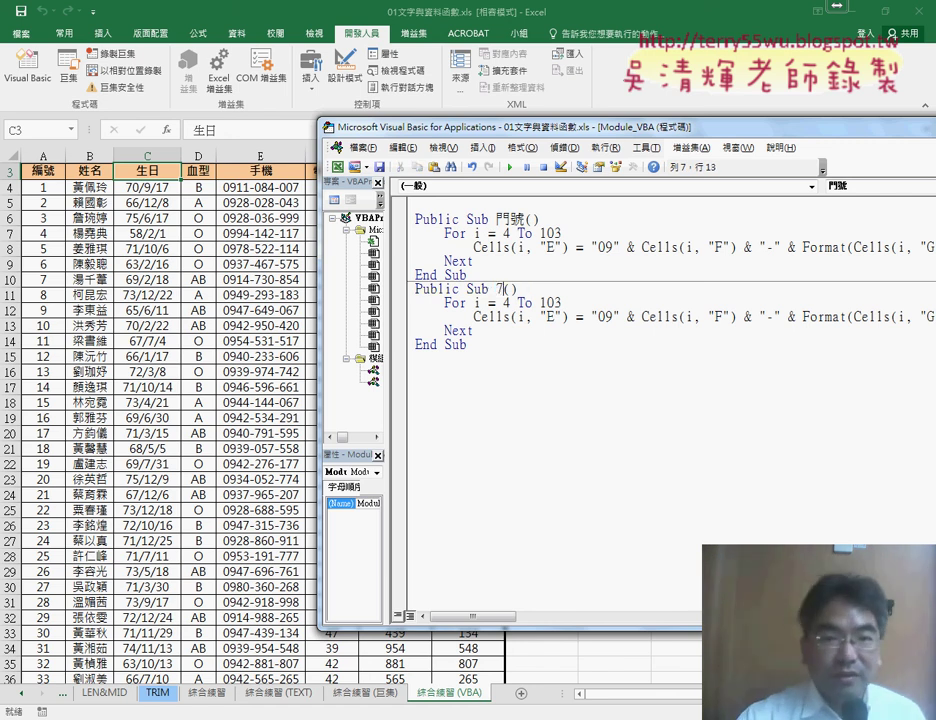
pyautogui.press('BackSpace')
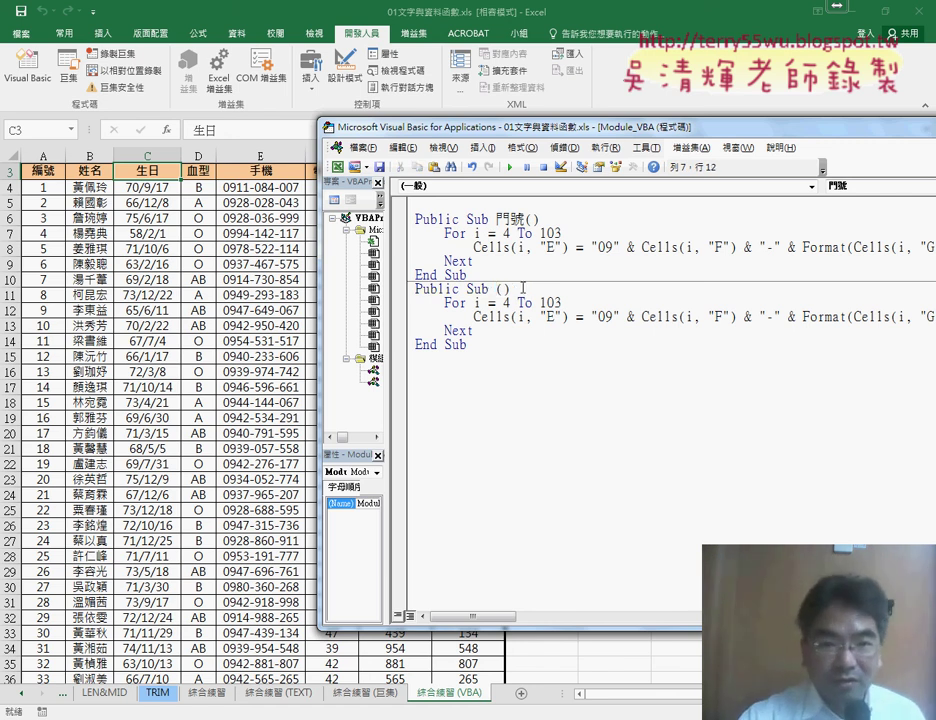
pyautogui.write('ㄇ')
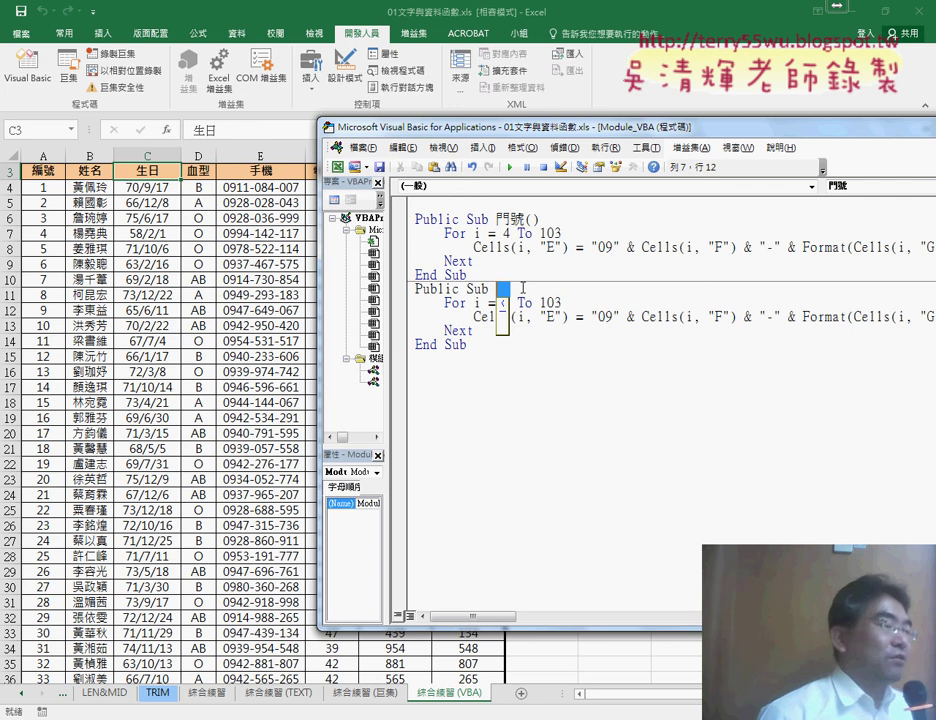
pyautogui.write('清')
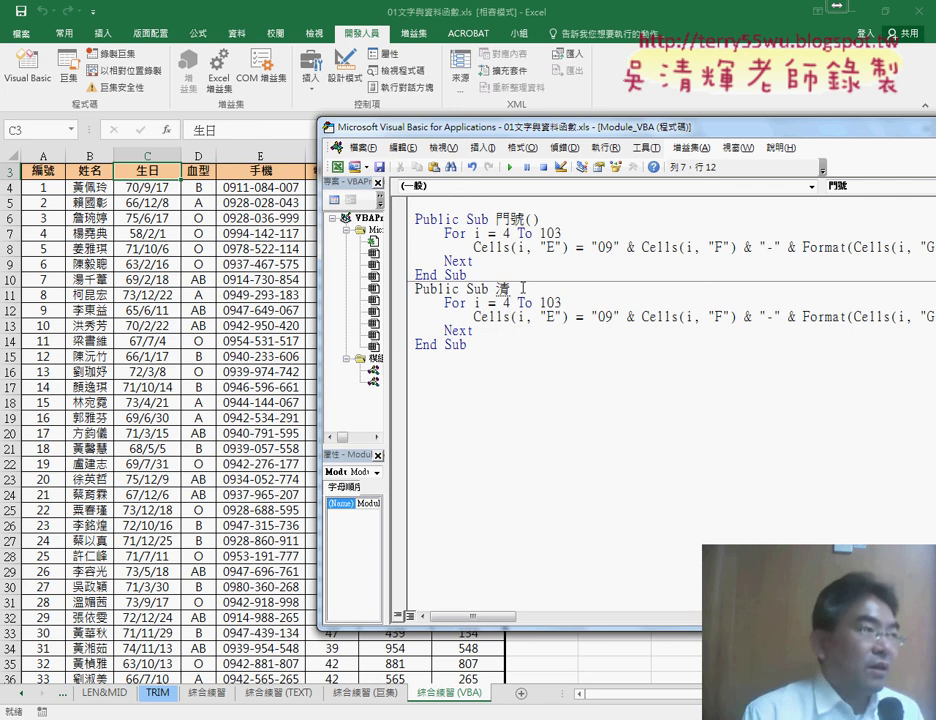
pyautogui.write('除()')
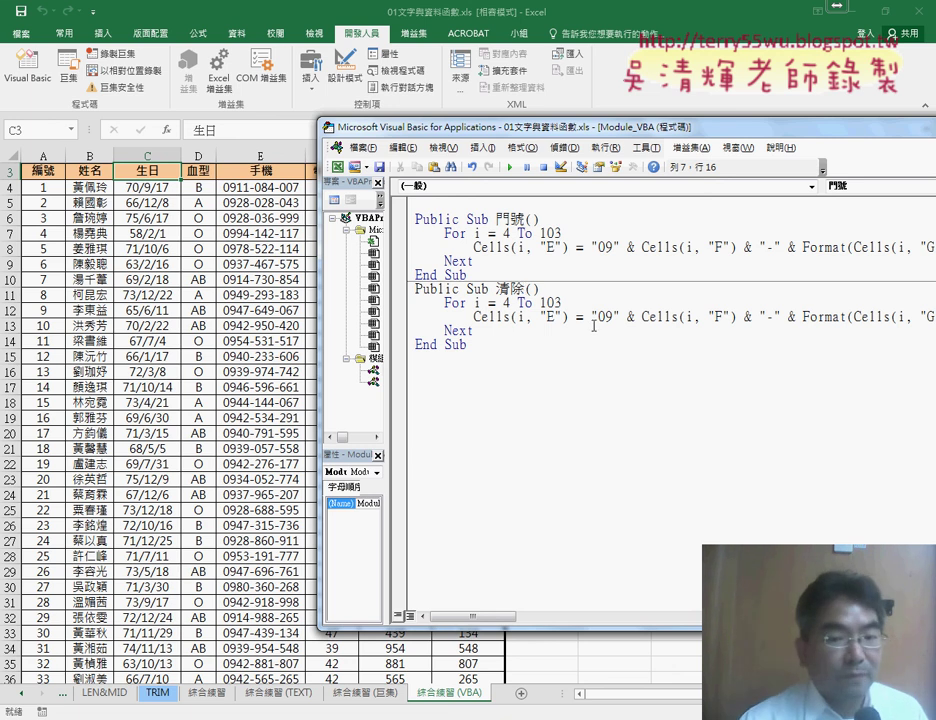
# In the 清除 Sub, replace the phone-number formula after Cells(i, "E") = with ""
pyautogui.moveTo(590, 316); pyautogui.dragTo(927, 320)
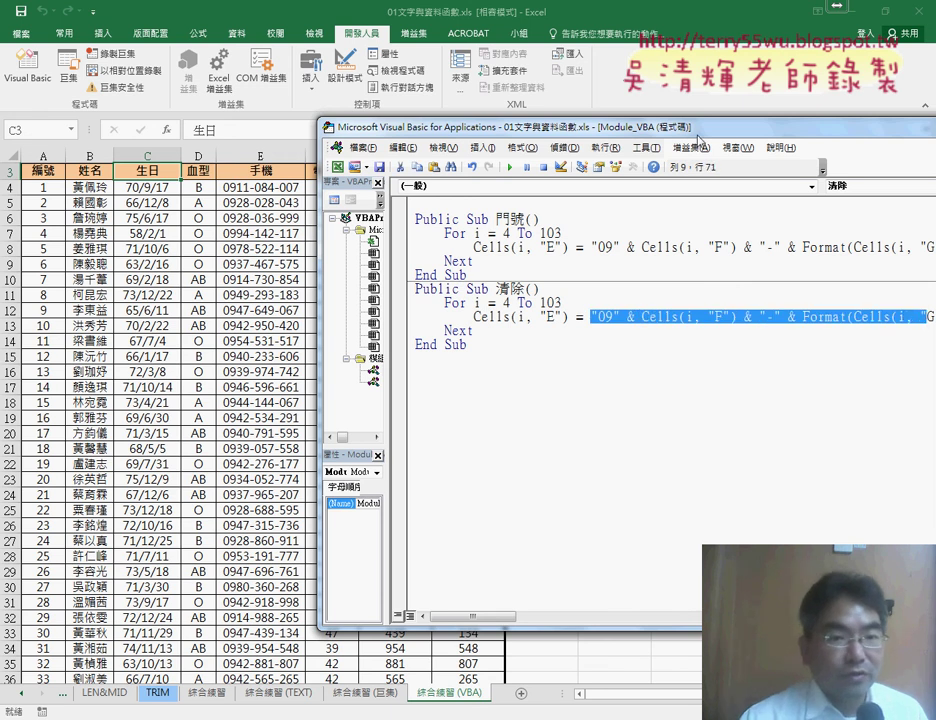
pyautogui.moveTo(693, 136); pyautogui.dragTo(463, 135)
pyautogui.hotkey('shift', 'End')
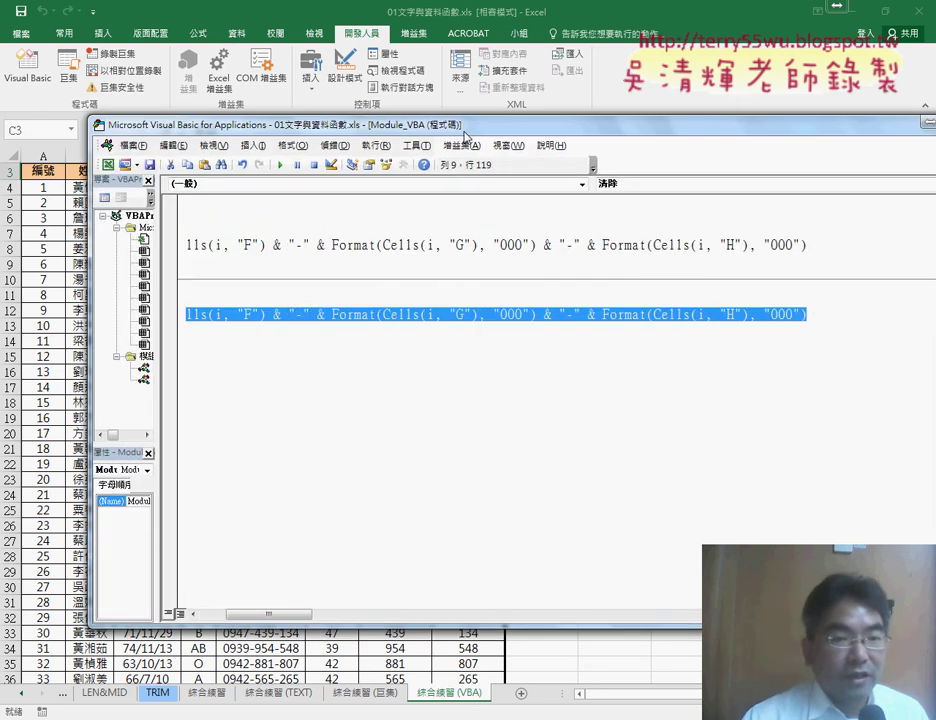
pyautogui.press('Delete')
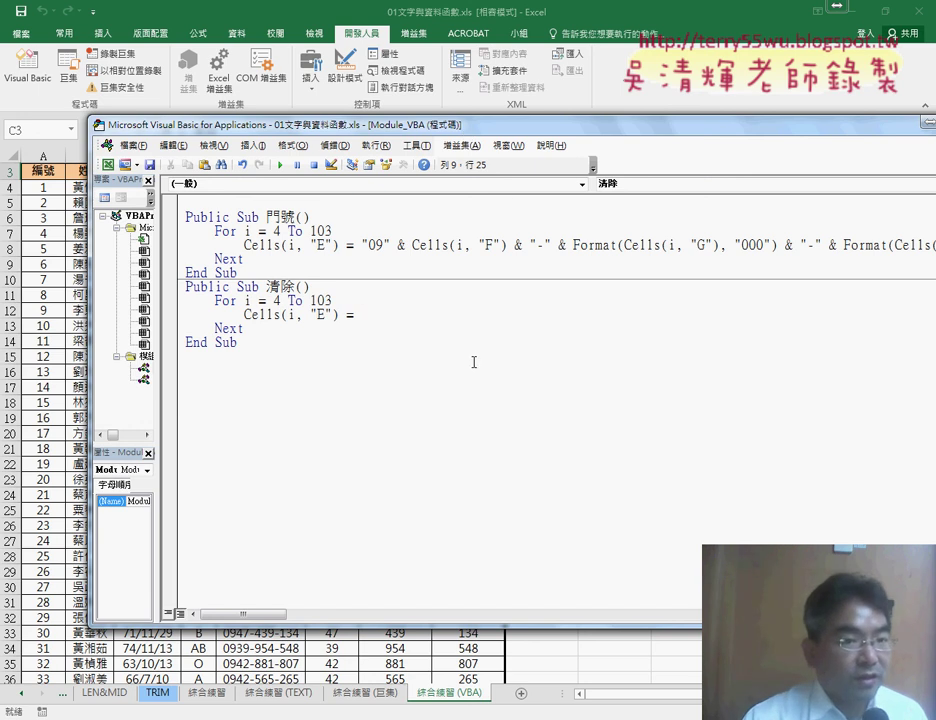
pyautogui.write('""')
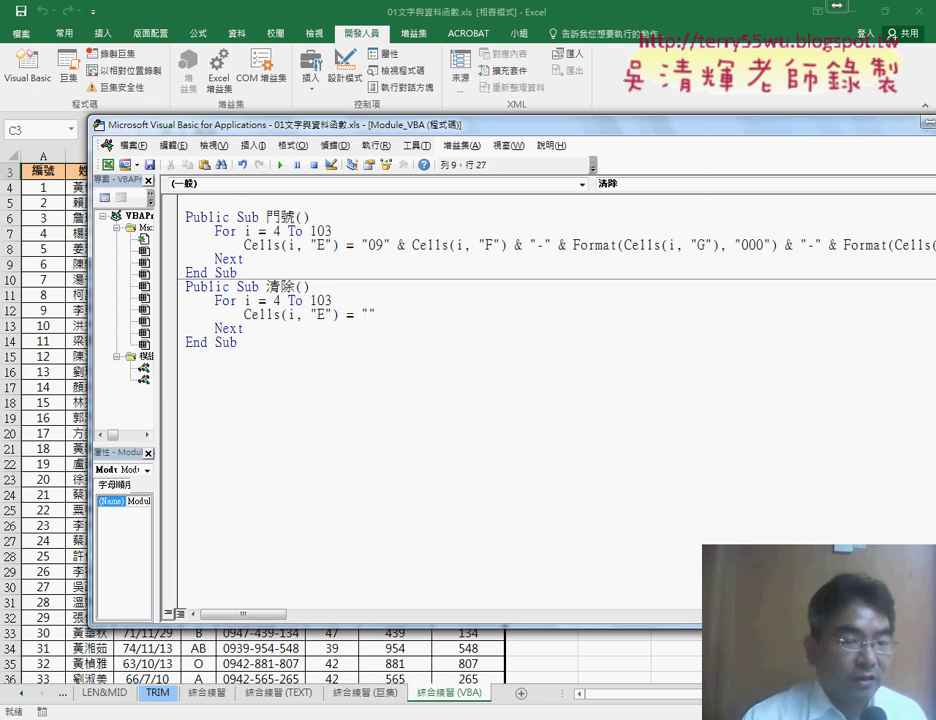
pyautogui.hotkey('shift', 'Left')
pyautogui.hotkey('shift', 'Left')
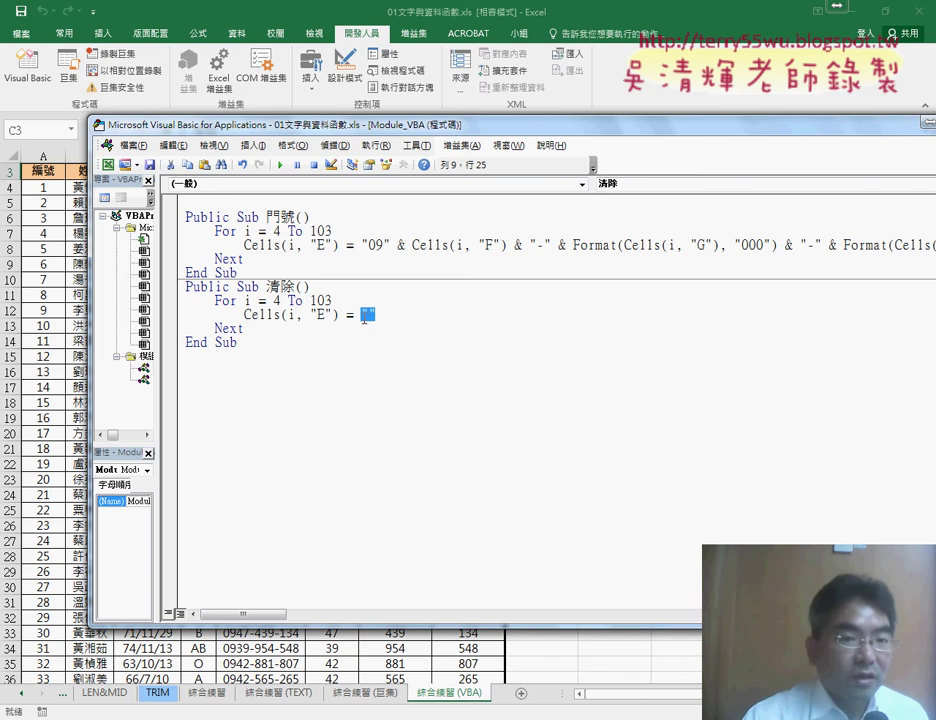
pyautogui.moveTo(405, 133); pyautogui.dragTo(702, 128)
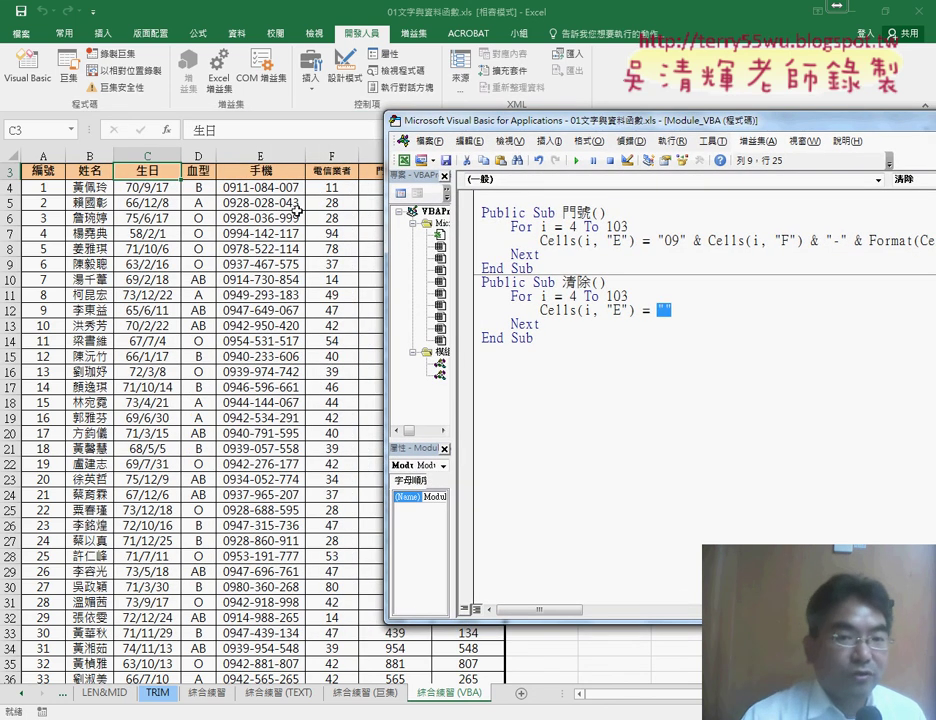
# Run 清除 then 門號 twice from the VBA editor, emptying and refilling column E
pyautogui.click(609, 296)
pyautogui.click(606, 312)
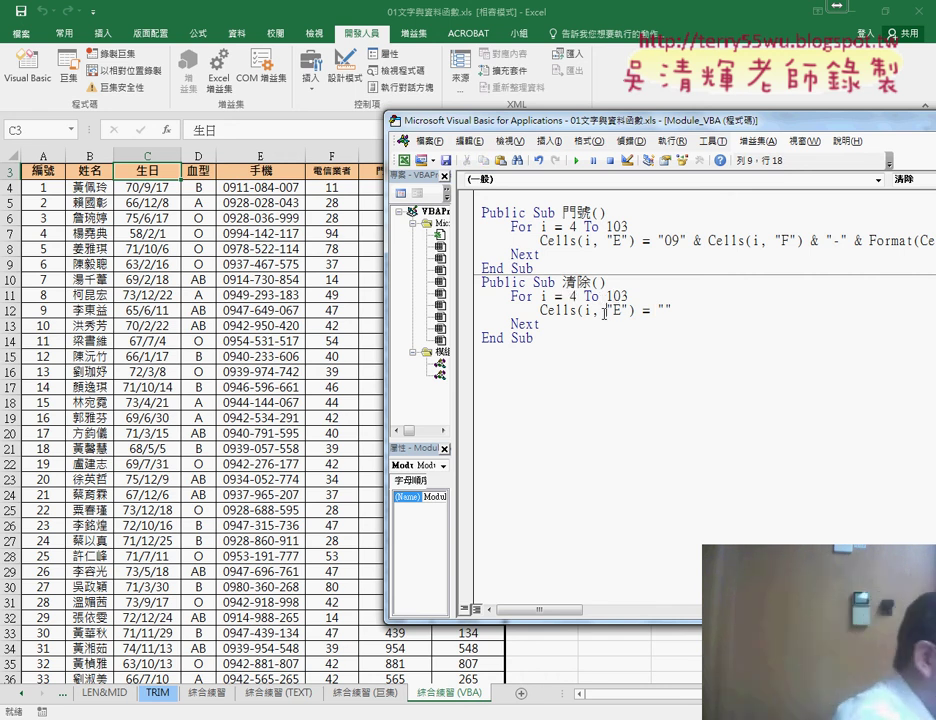
pyautogui.click(577, 162)
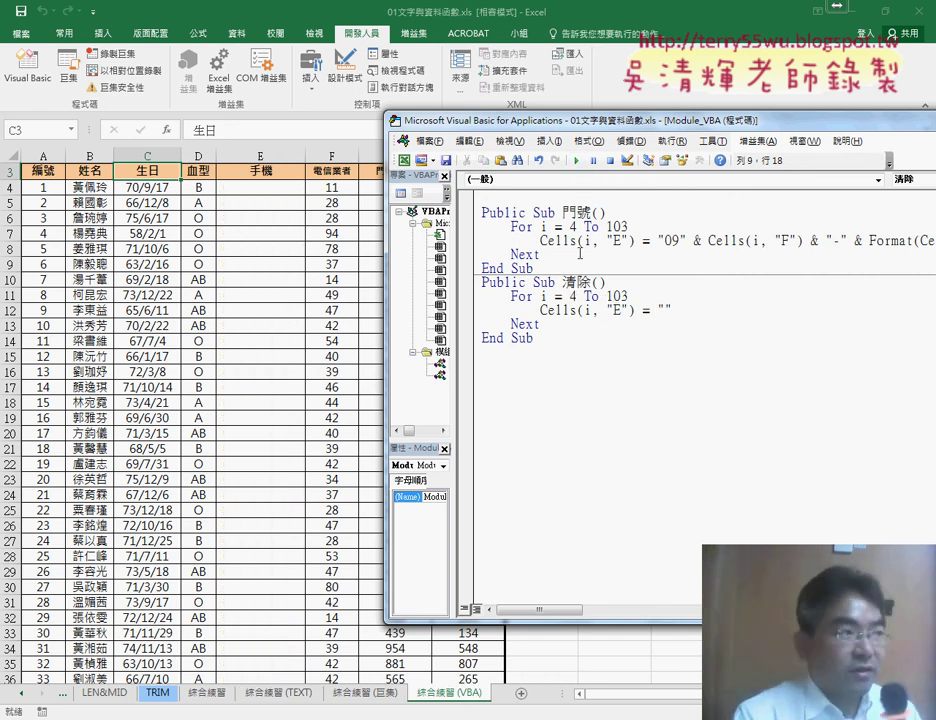
pyautogui.click(563, 241)
pyautogui.click(577, 162)
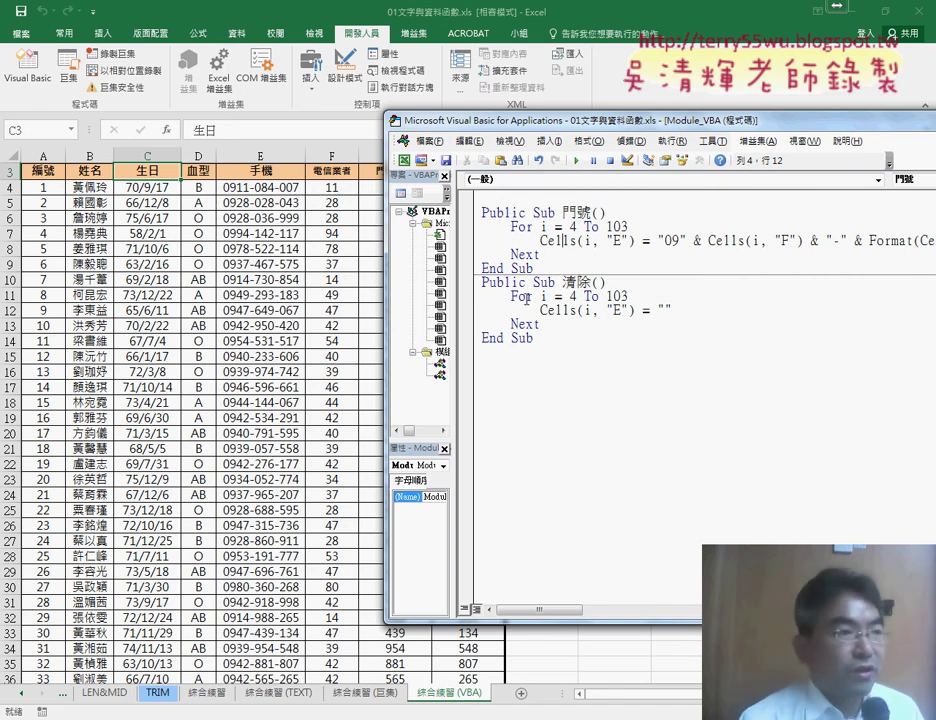
pyautogui.click(574, 310)
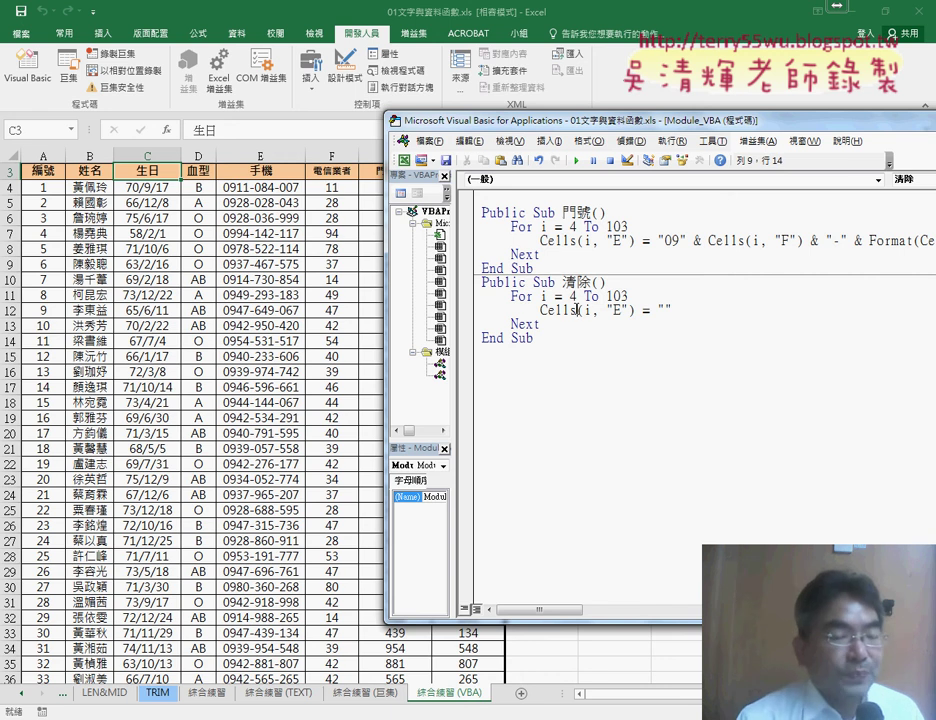
pyautogui.click(578, 161)
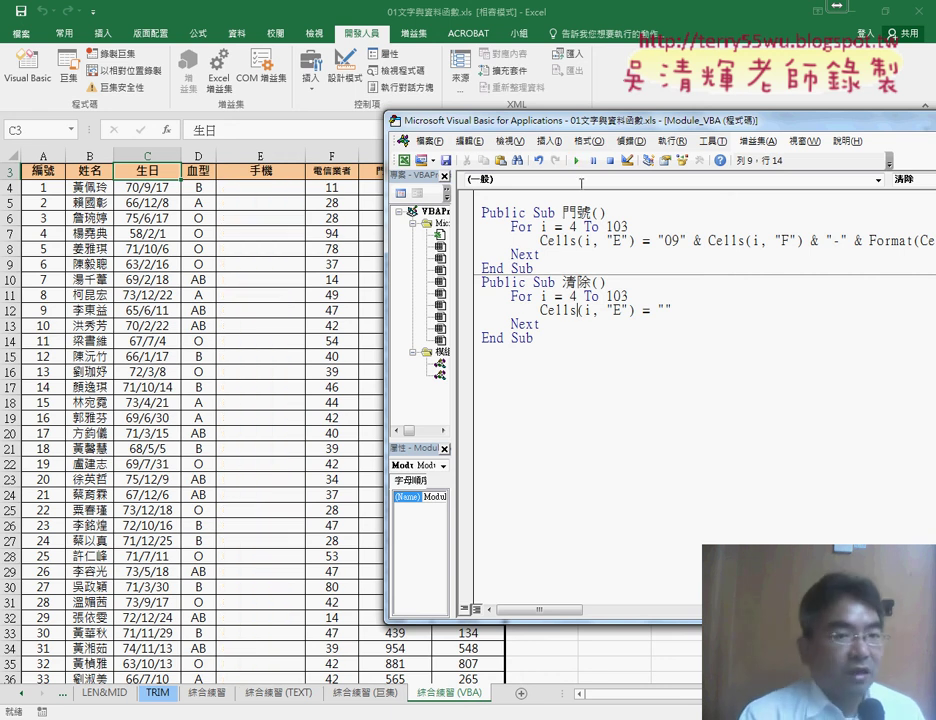
pyautogui.click(572, 241)
pyautogui.click(578, 161)
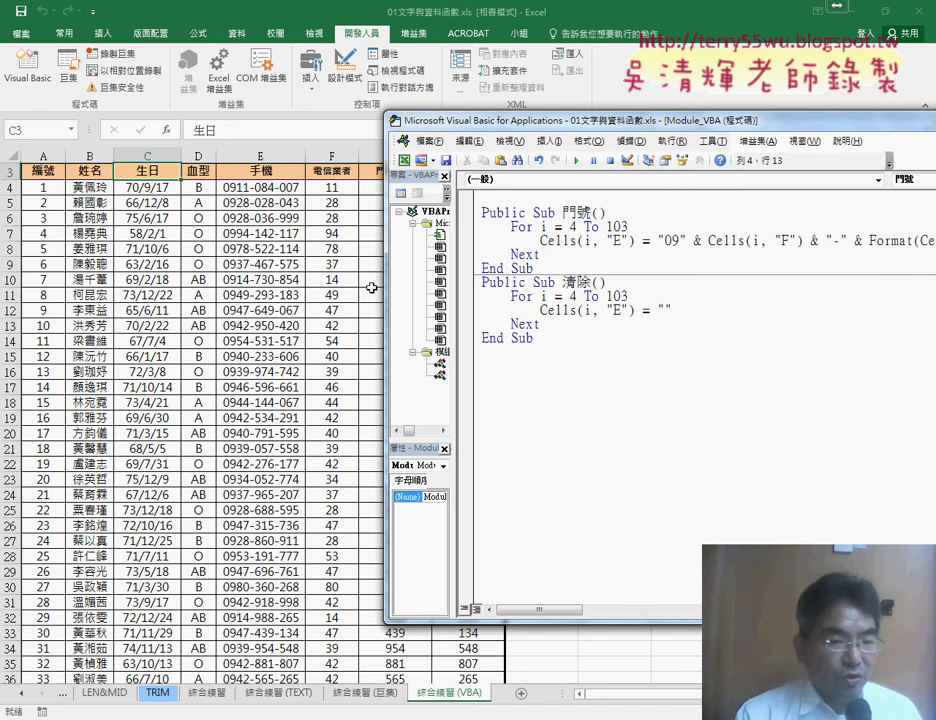
# Draw a form push button over cells I–J near row 3 and assign it the 門號 macro
pyautogui.click(351, 36)
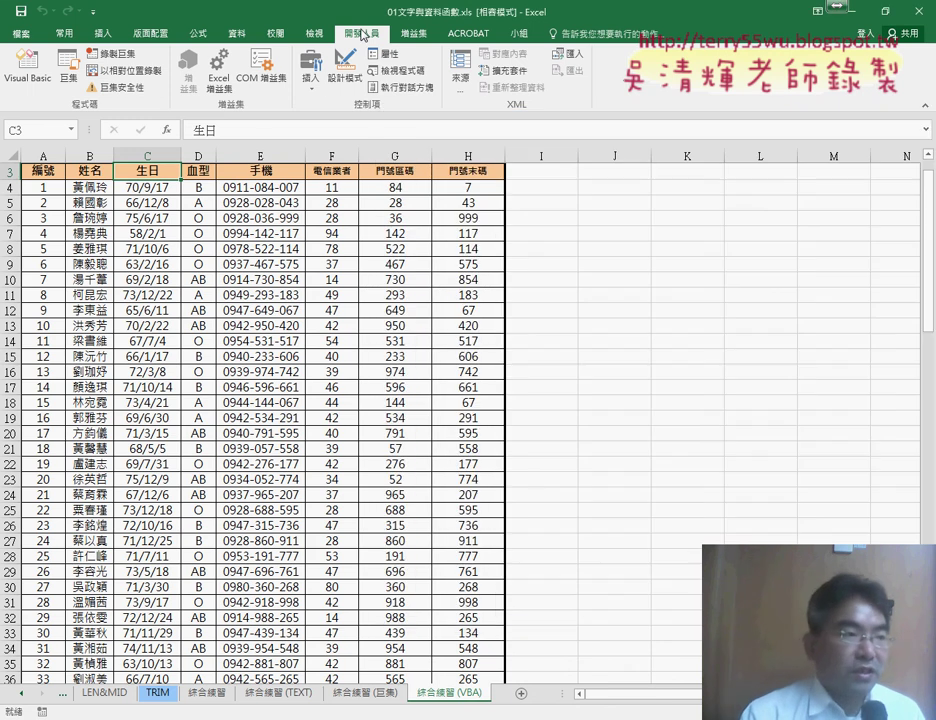
pyautogui.click(311, 76)
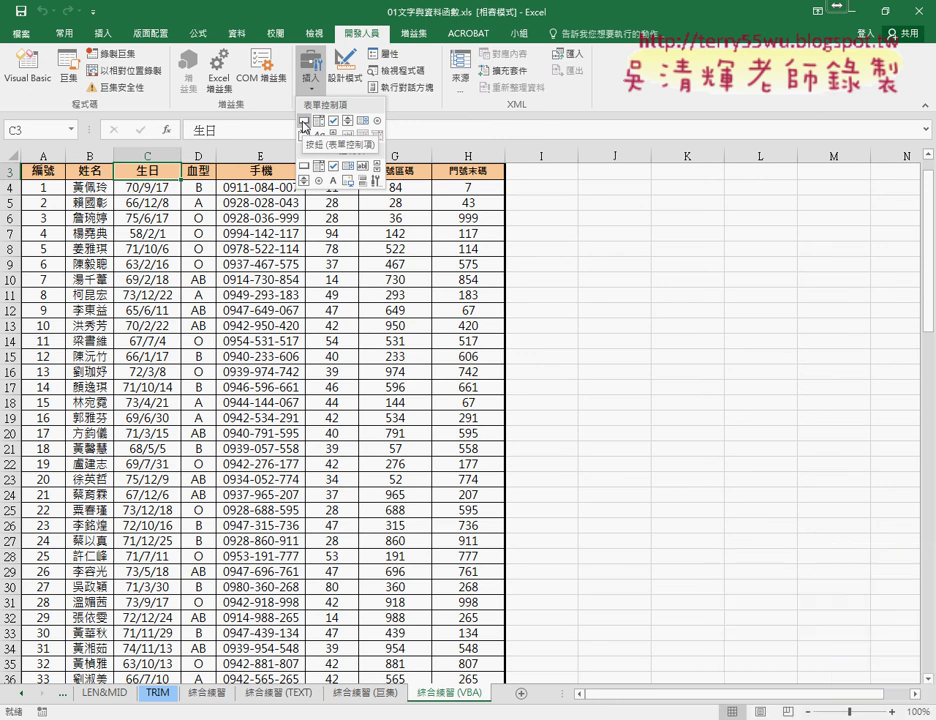
pyautogui.click(304, 125)
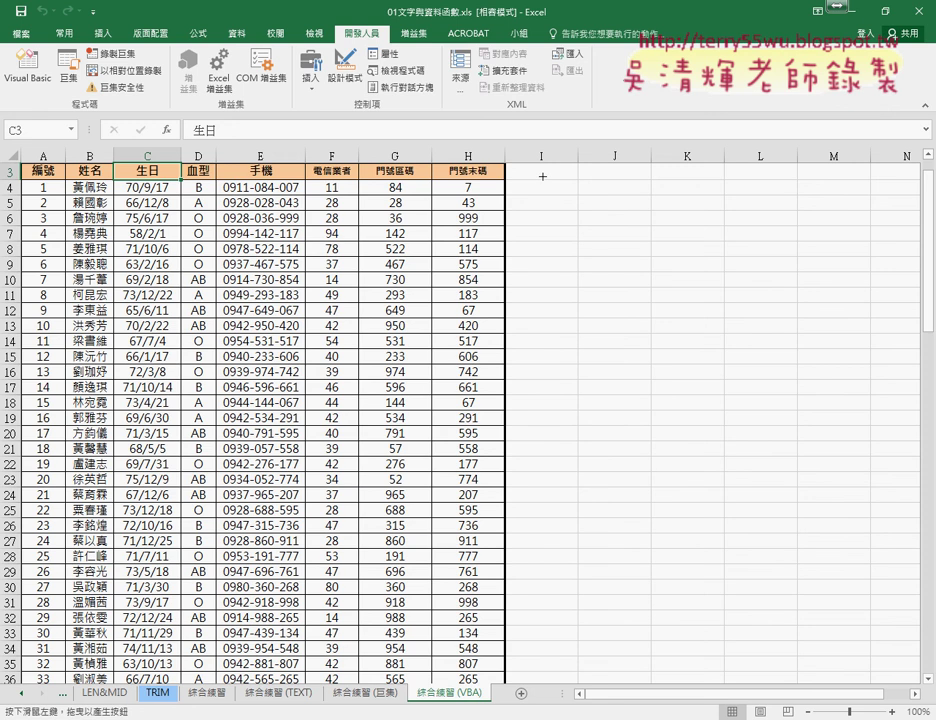
pyautogui.moveTo(542, 176); pyautogui.dragTo(624, 204)
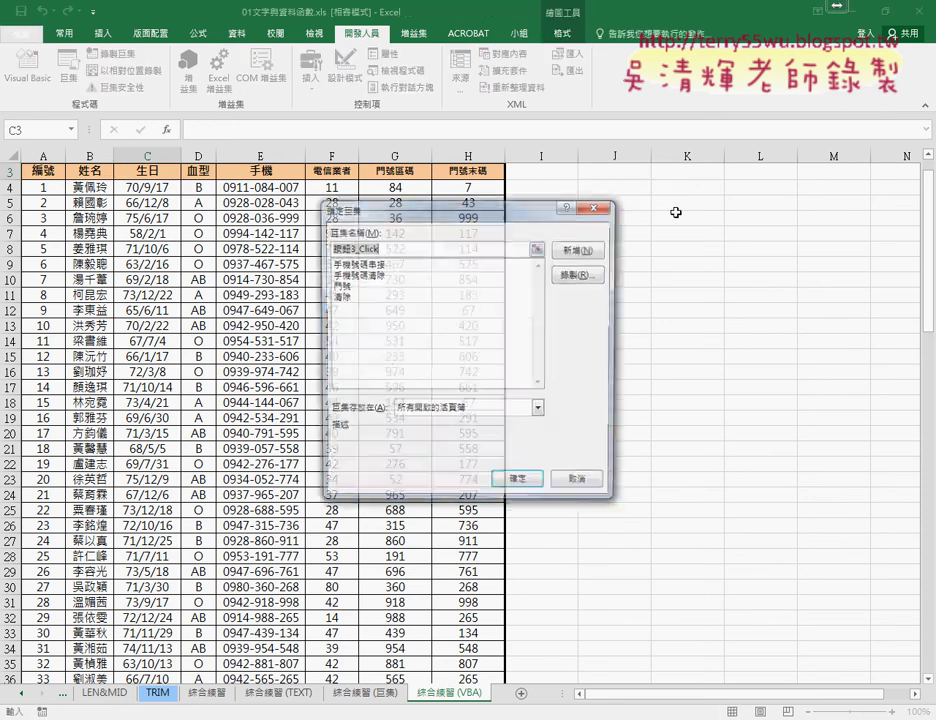
pyautogui.click(345, 286)
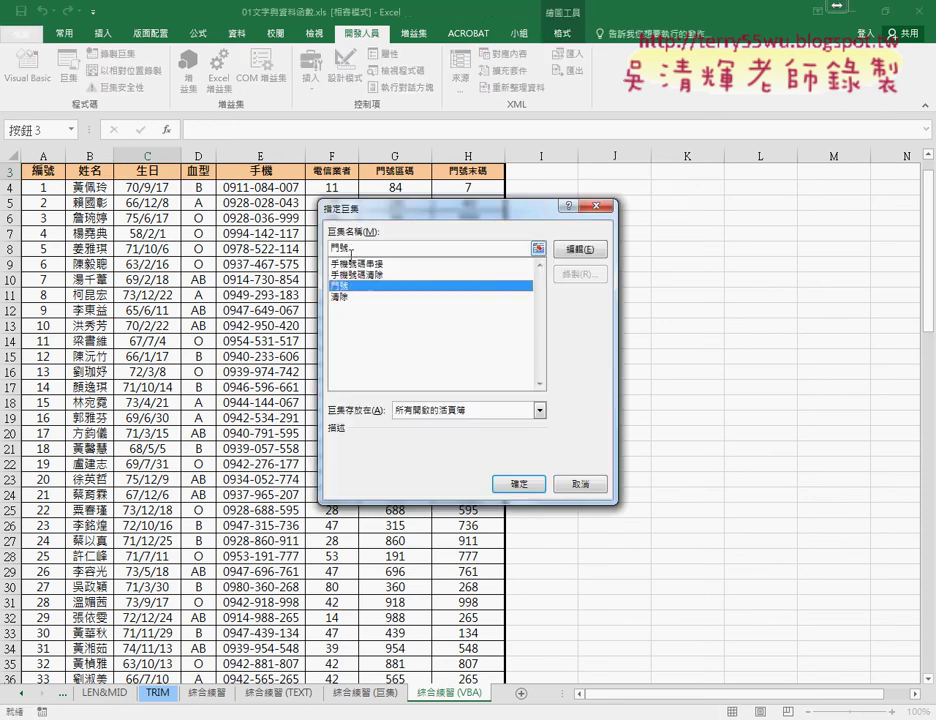
pyautogui.click(345, 248)
pyautogui.rightClick(345, 248)
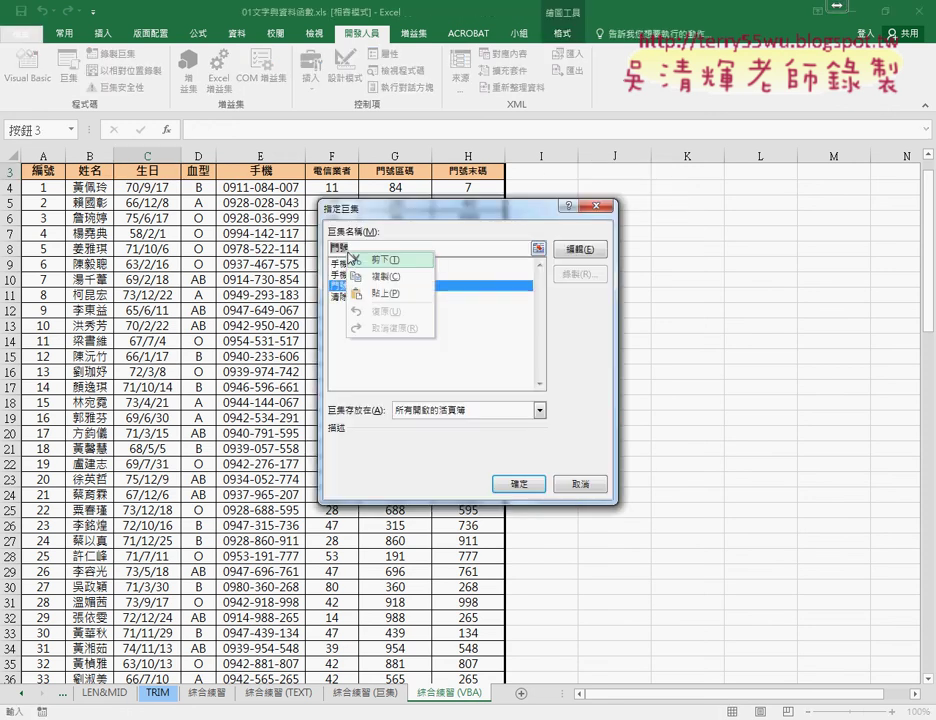
pyautogui.click(370, 276)
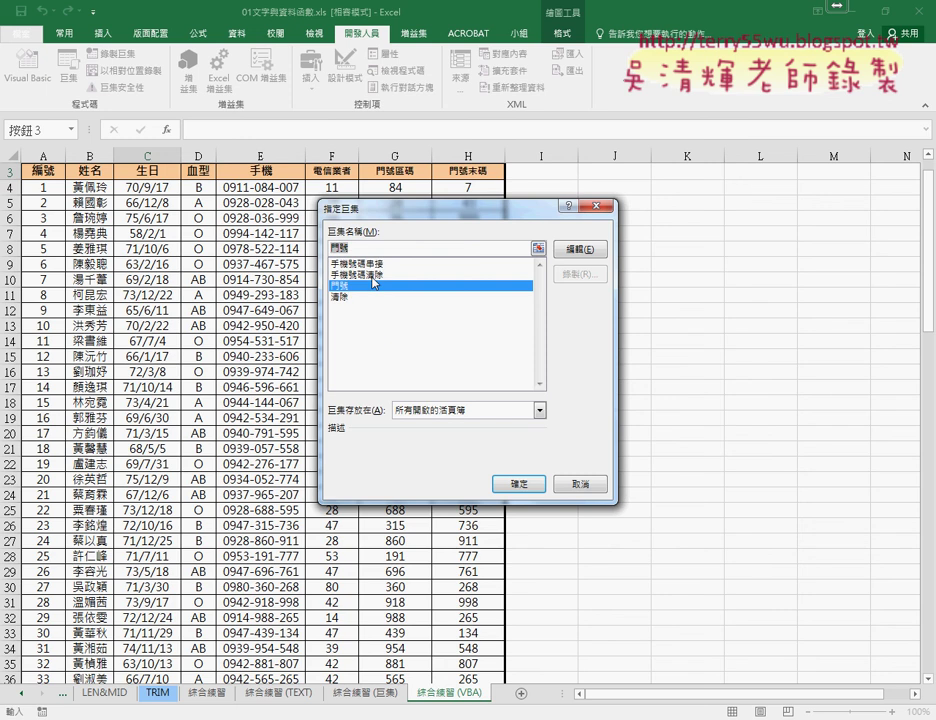
pyautogui.click(524, 488)
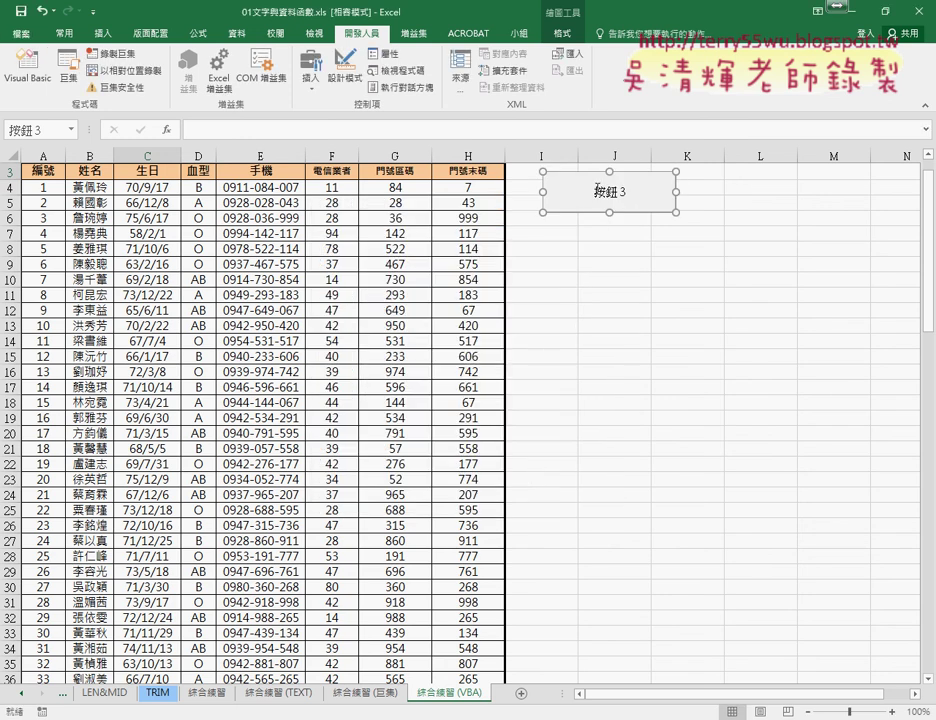
# Change the new button's caption from 按鈕 3 to 門號
pyautogui.click(598, 195)
pyautogui.press('Delete')
pyautogui.press('Delete')
pyautogui.press('Delete')
pyautogui.press('Delete')
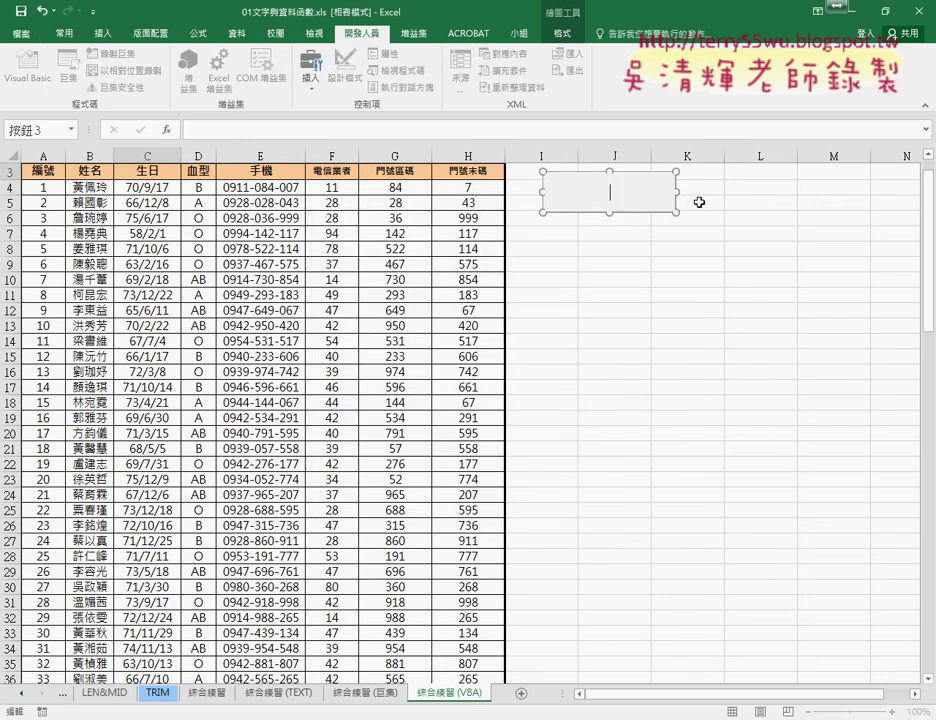
pyautogui.write('門號')
pyautogui.press('Escape')
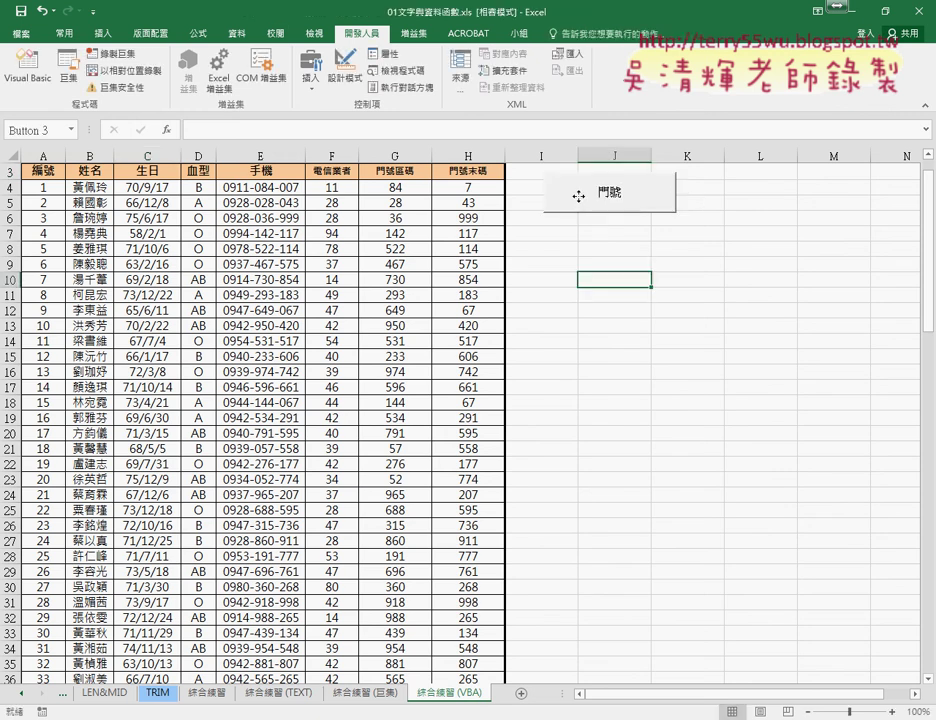
# Paste a copy of the 門號 button below it and assign the 清除 macro to the copy
pyautogui.rightClick(582, 198)
pyautogui.click(604, 226)
pyautogui.click(560, 232)
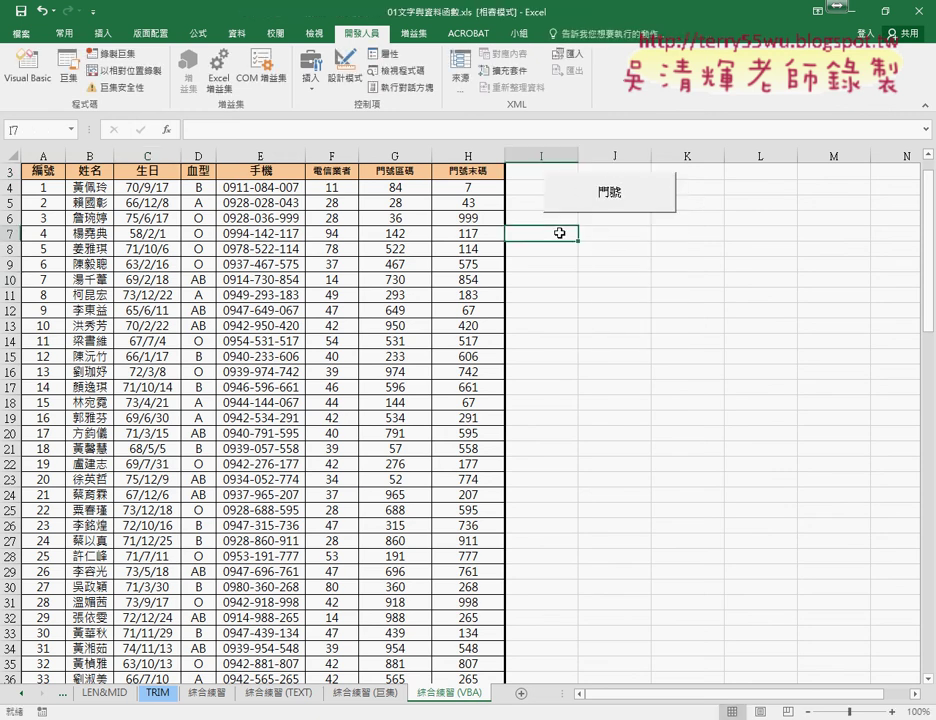
pyautogui.hotkey('ctrl', 'v')
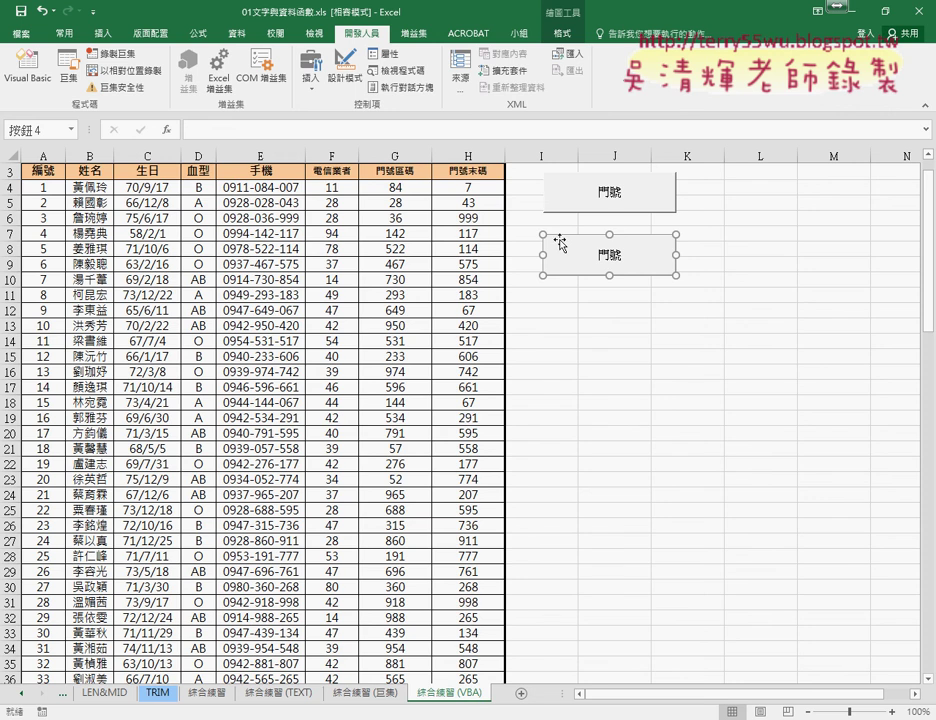
pyautogui.rightClick(589, 255)
pyautogui.click(625, 373)
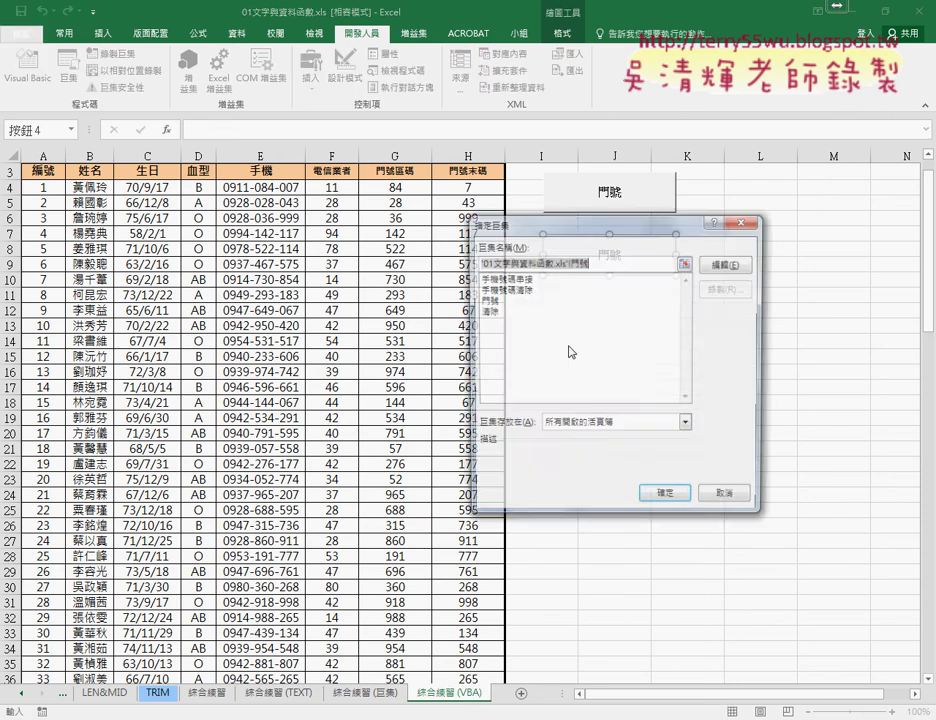
pyautogui.click(490, 311)
pyautogui.rightClick(481, 268)
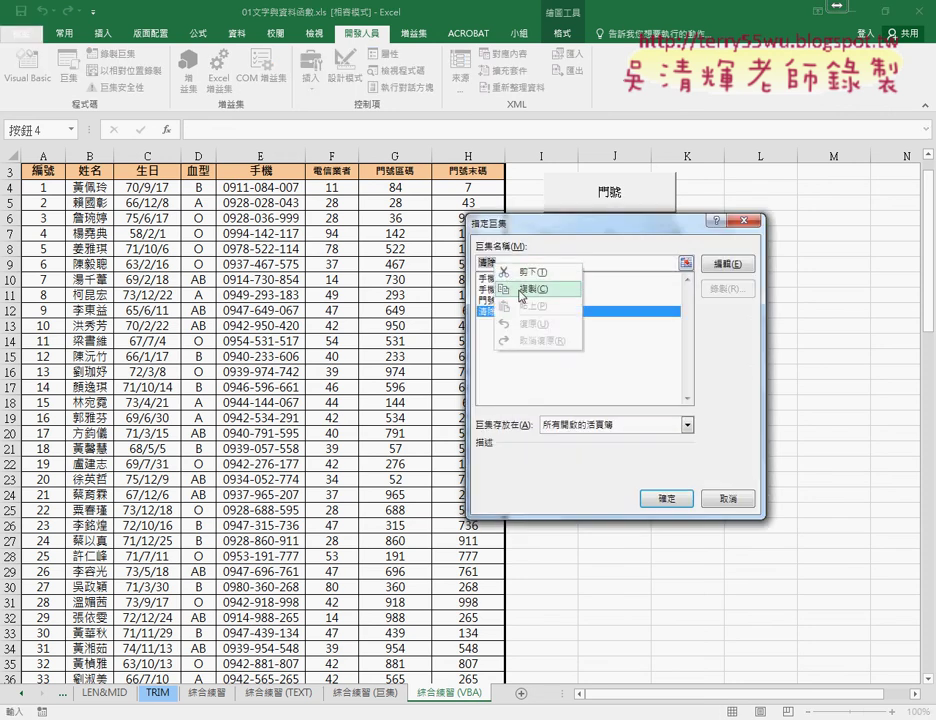
pyautogui.press('Escape')
pyautogui.click(679, 496)
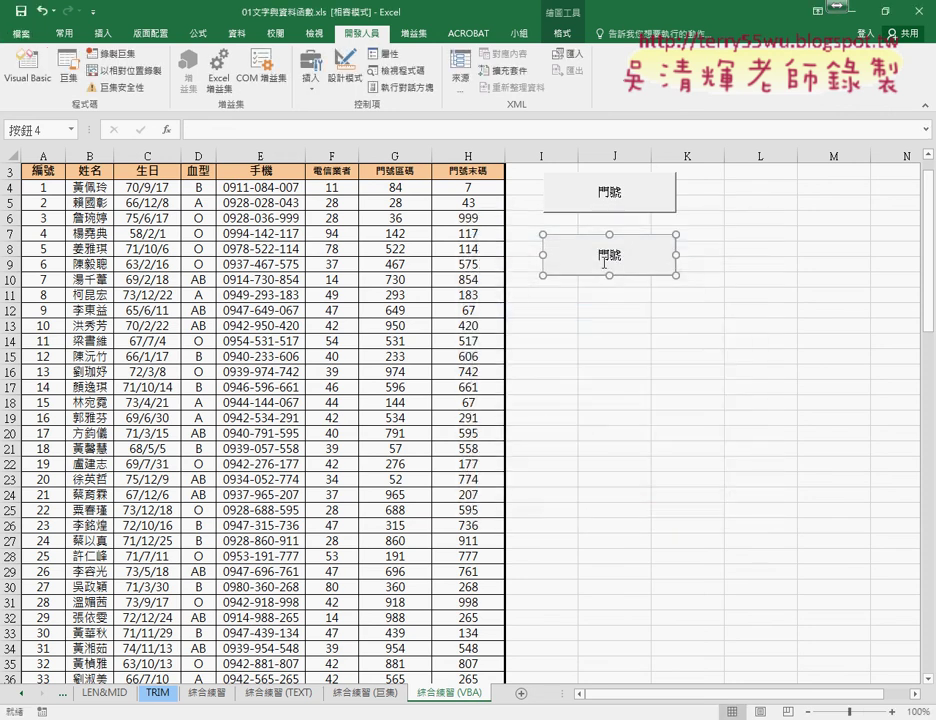
# Caption the copied button 清除, then test 清除 and 門號 on the 手機 column
pyautogui.press('BackSpace')
pyautogui.press('BackSpace')
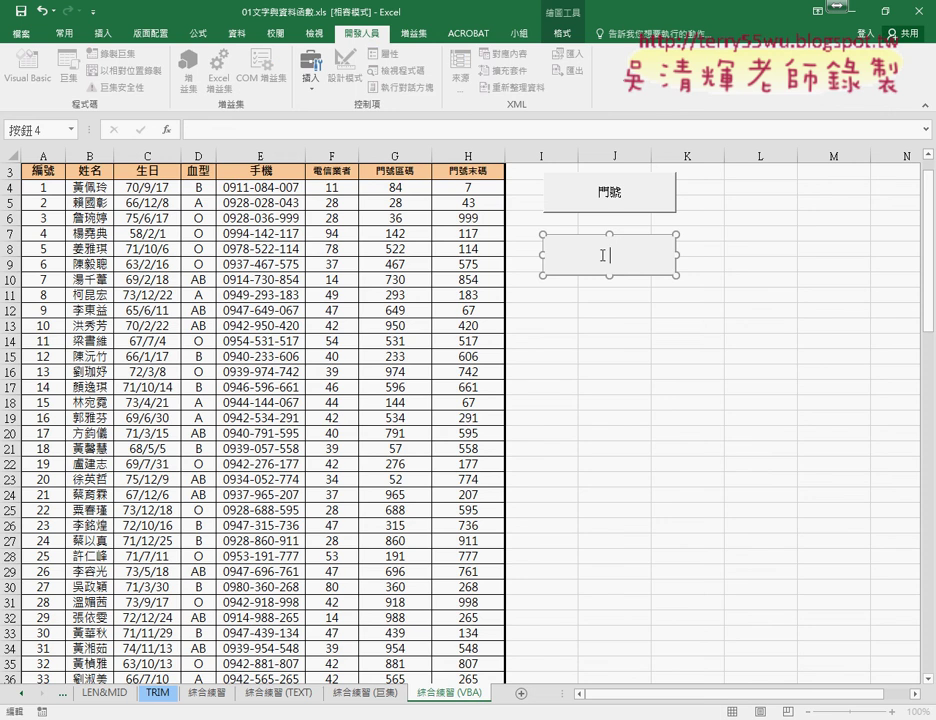
pyautogui.write('清除')
pyautogui.click(614, 387)
pyautogui.click(623, 262)
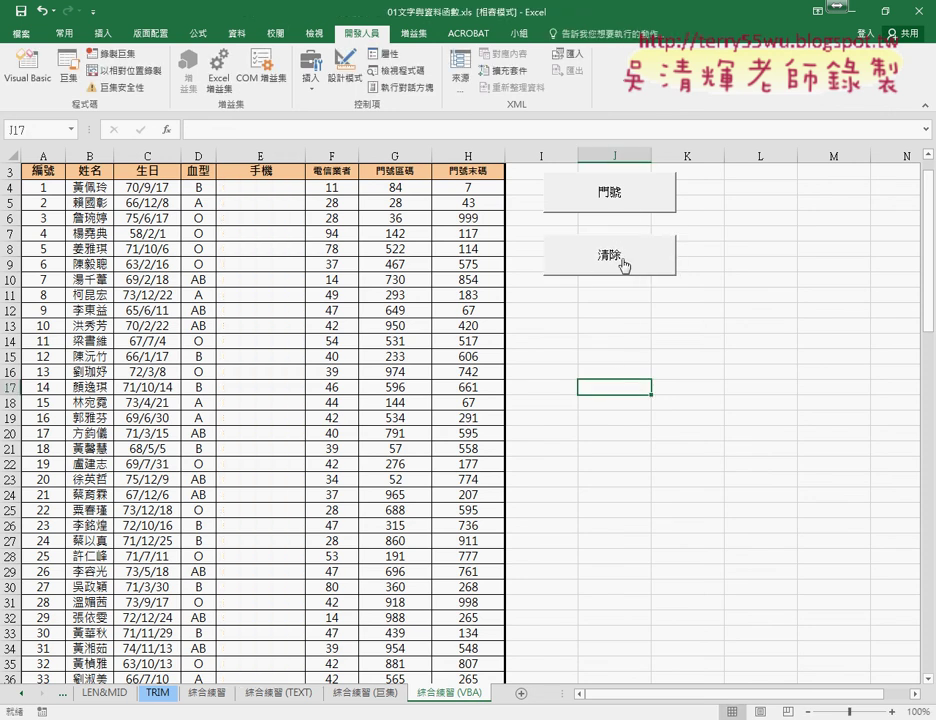
pyautogui.click(623, 208)
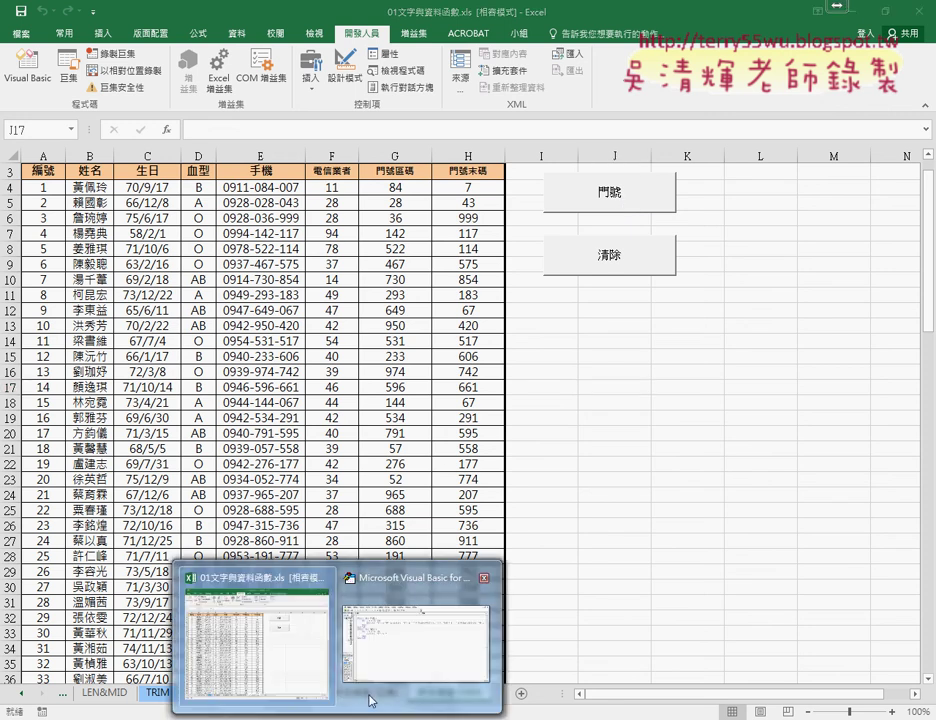
# In the VBA editor, walk through the For i = 4 To 103 loop, Cells(i, "E") and Next lines
pyautogui.click(372, 700)
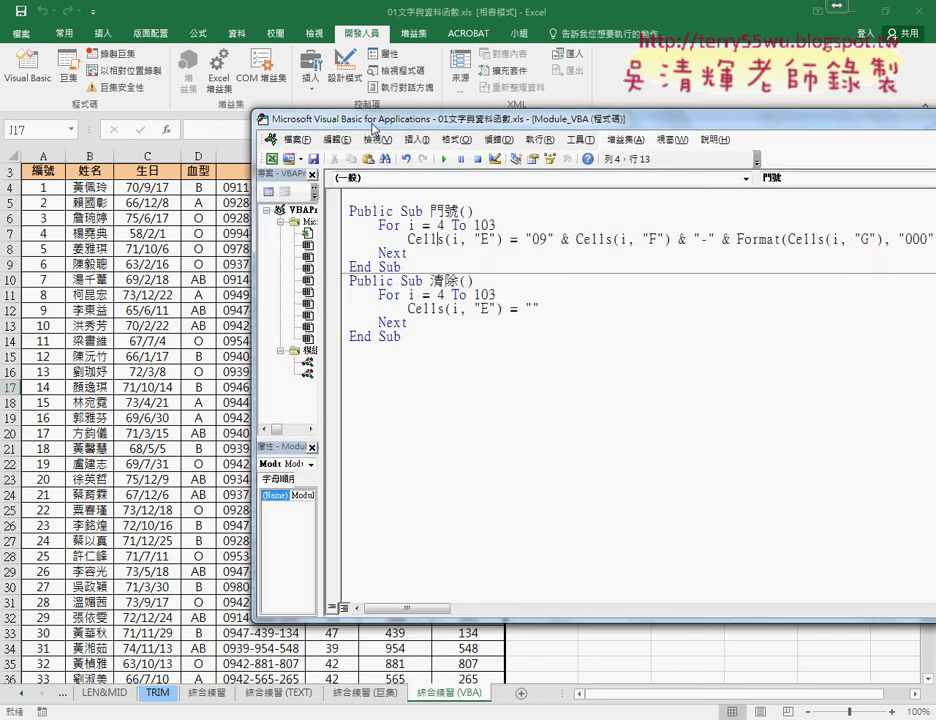
pyautogui.moveTo(373, 127); pyautogui.dragTo(163, 118)
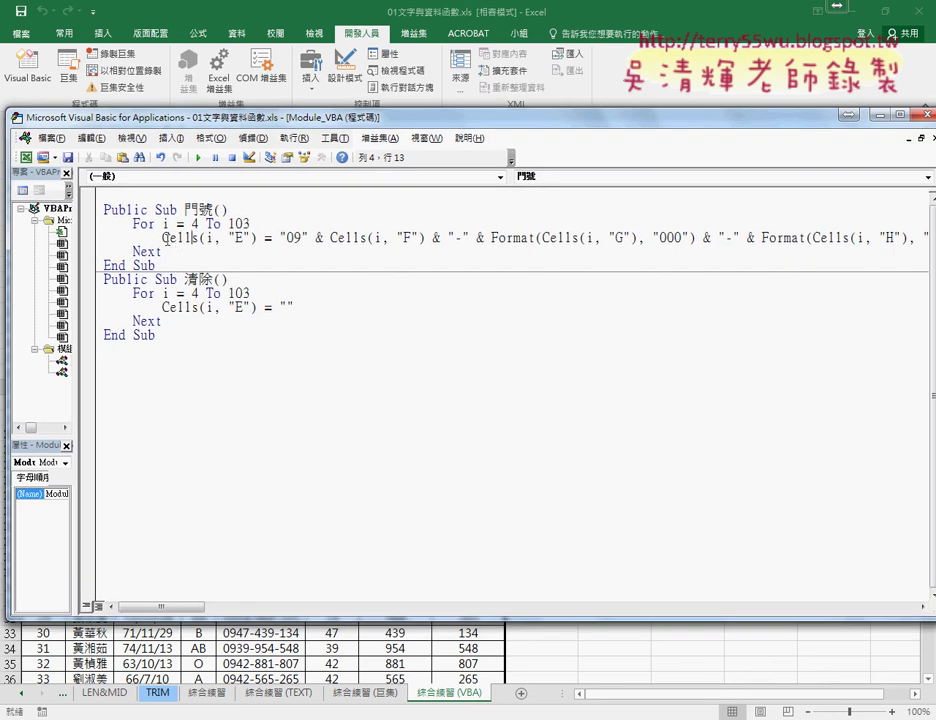
pyautogui.moveTo(161, 239); pyautogui.dragTo(275, 240)
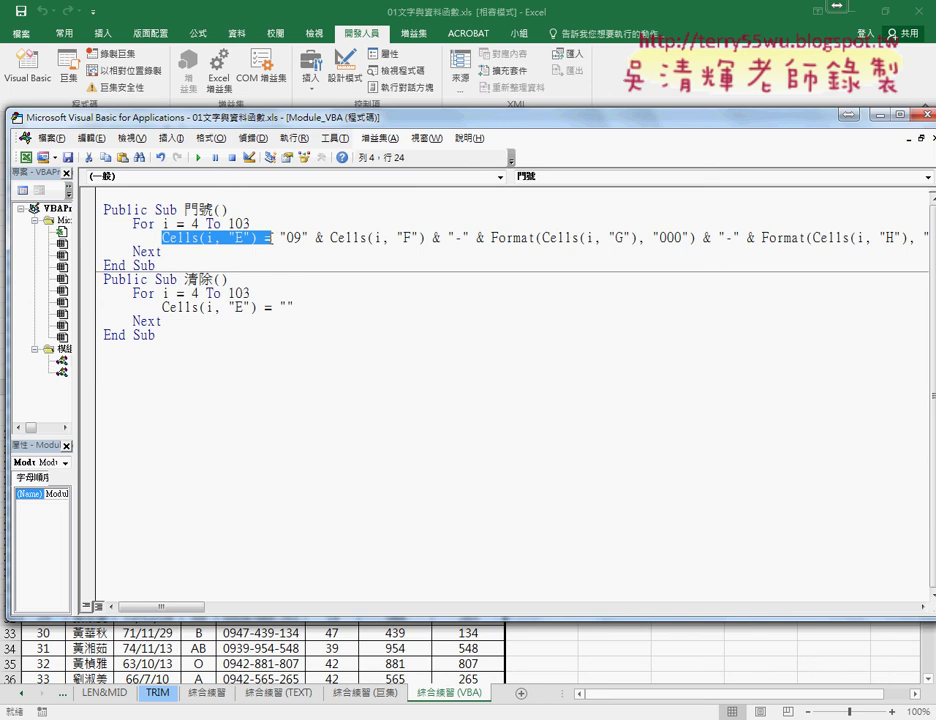
pyautogui.click(220, 238)
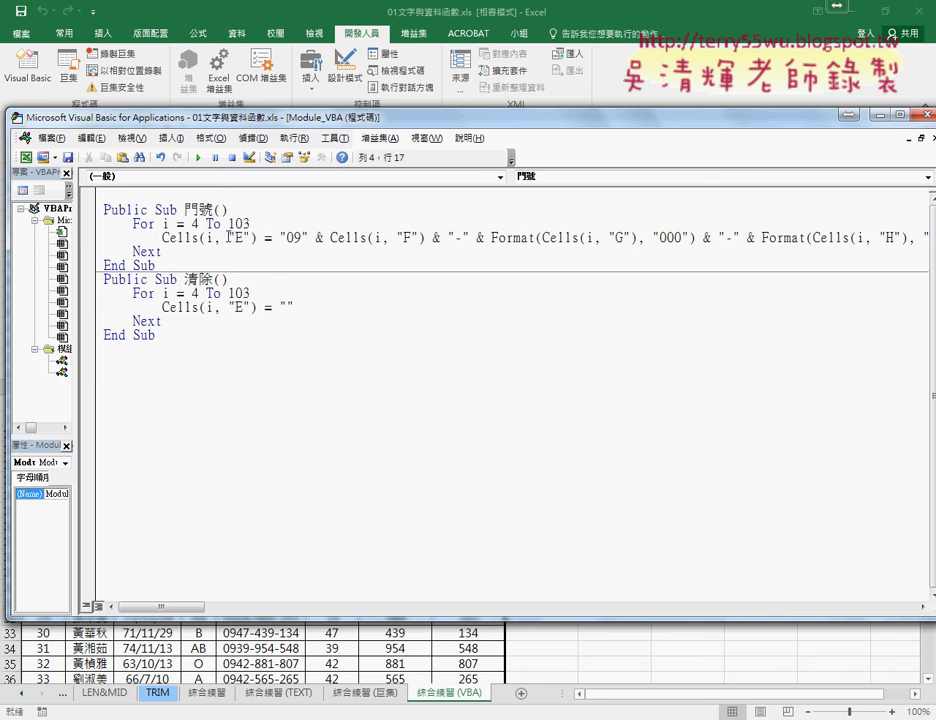
pyautogui.moveTo(131, 224); pyautogui.dragTo(270, 224)
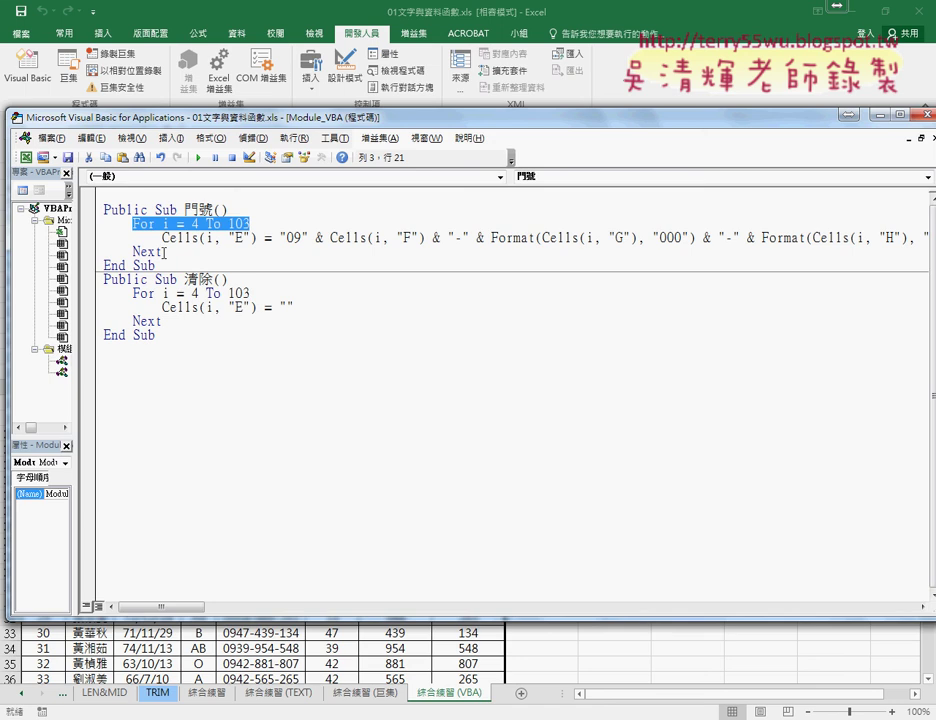
pyautogui.moveTo(163, 252); pyautogui.dragTo(132, 252)
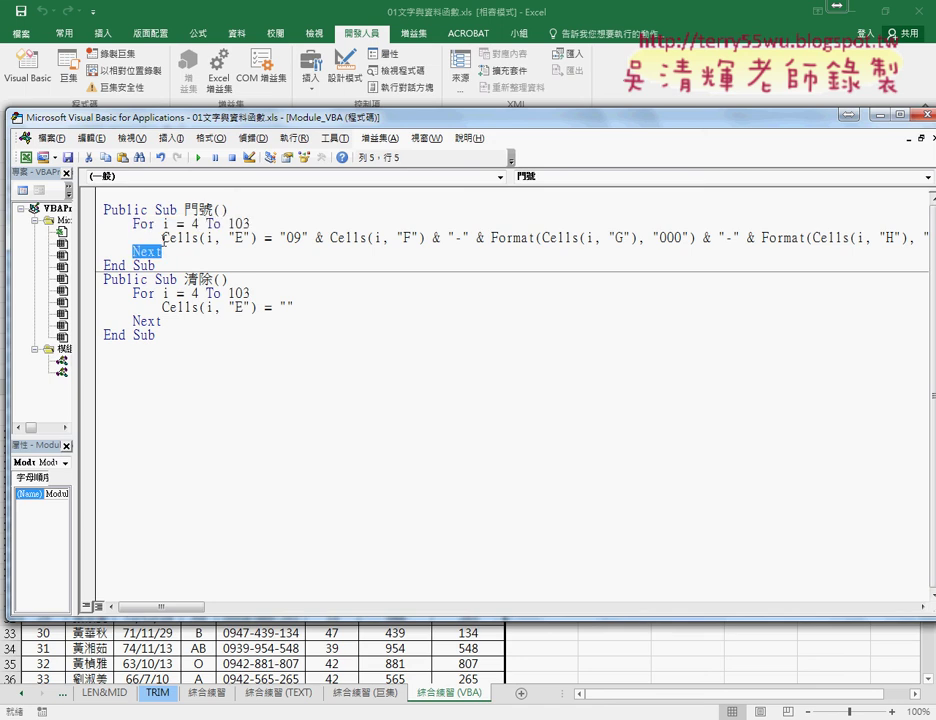
pyautogui.moveTo(162, 238); pyautogui.dragTo(132, 238)
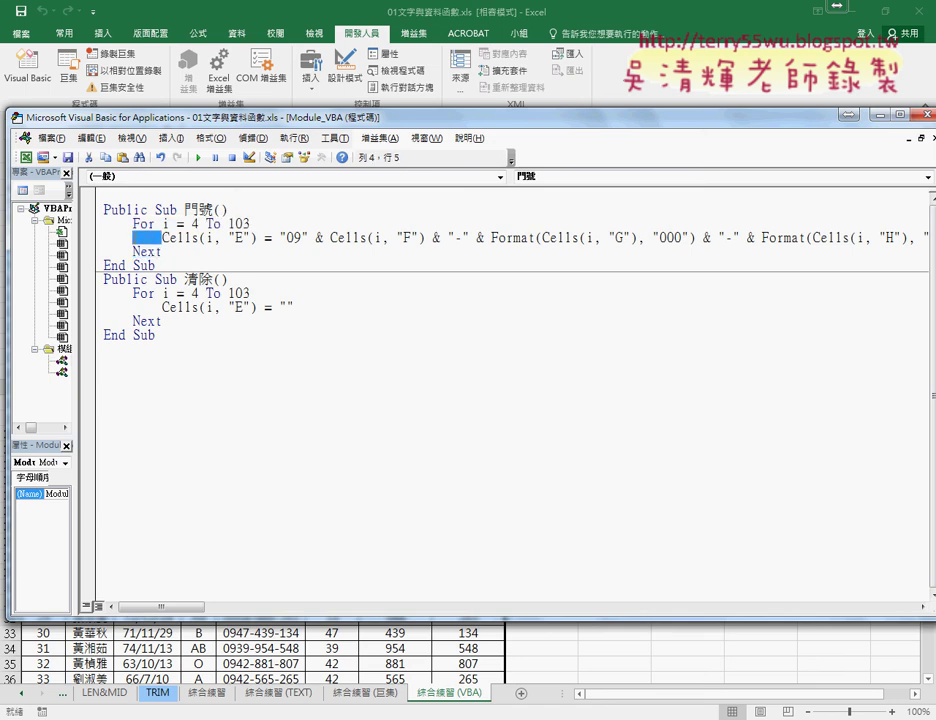
pyautogui.doubleClick(209, 238)
# Highlight the whole 門號 and 清除 procedures, the empty quotes, and the 清除 name
pyautogui.moveTo(145, 259); pyautogui.dragTo(103, 208)
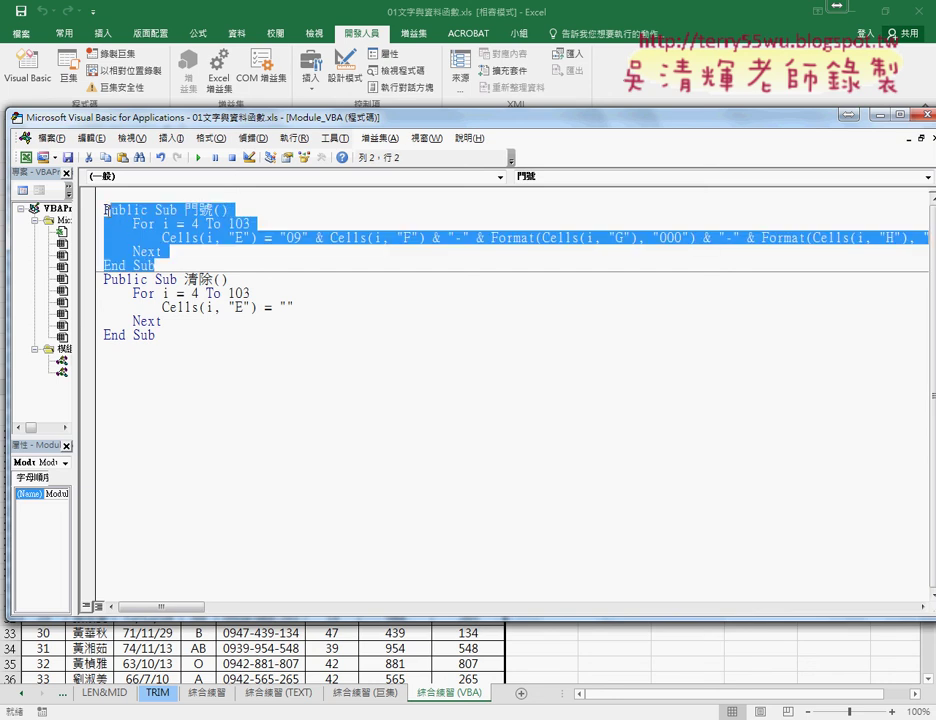
pyautogui.moveTo(155, 336); pyautogui.dragTo(103, 279)
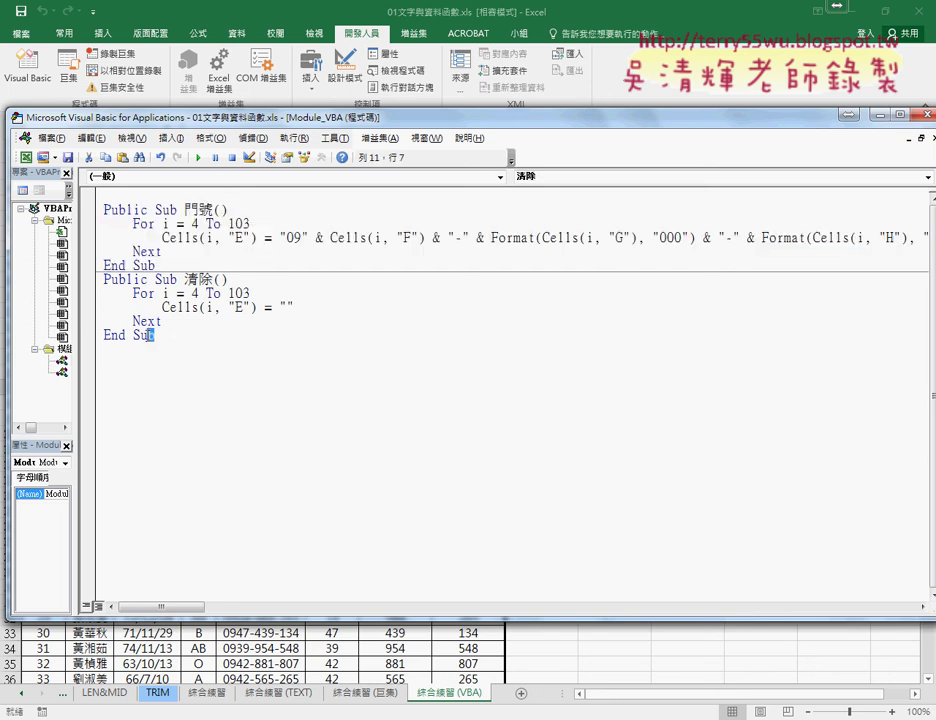
pyautogui.moveTo(293, 307); pyautogui.dragTo(279, 307)
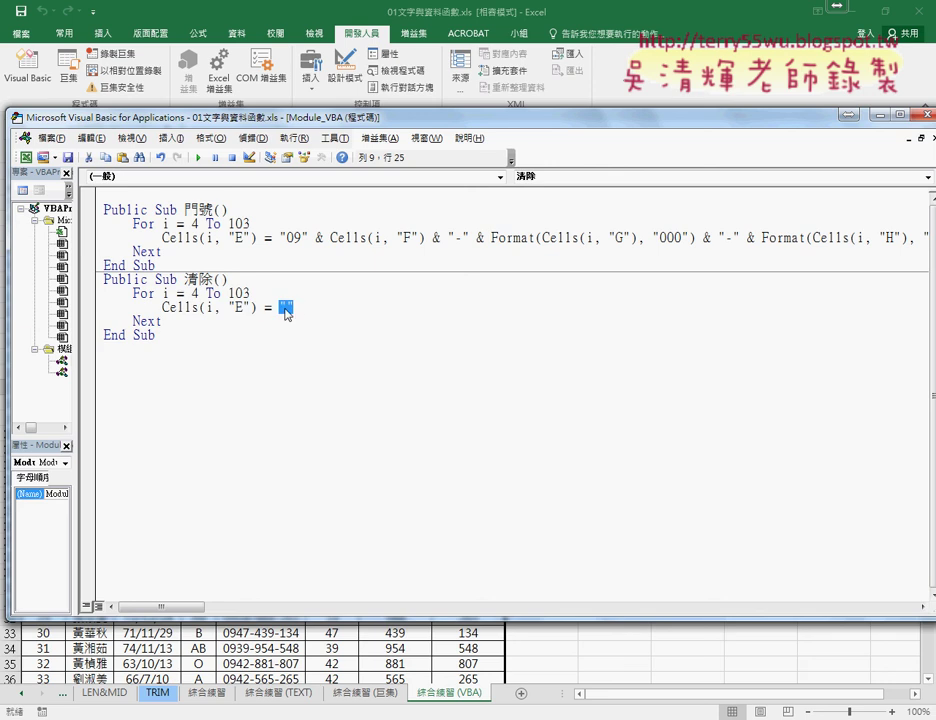
pyautogui.doubleClick(197, 279)
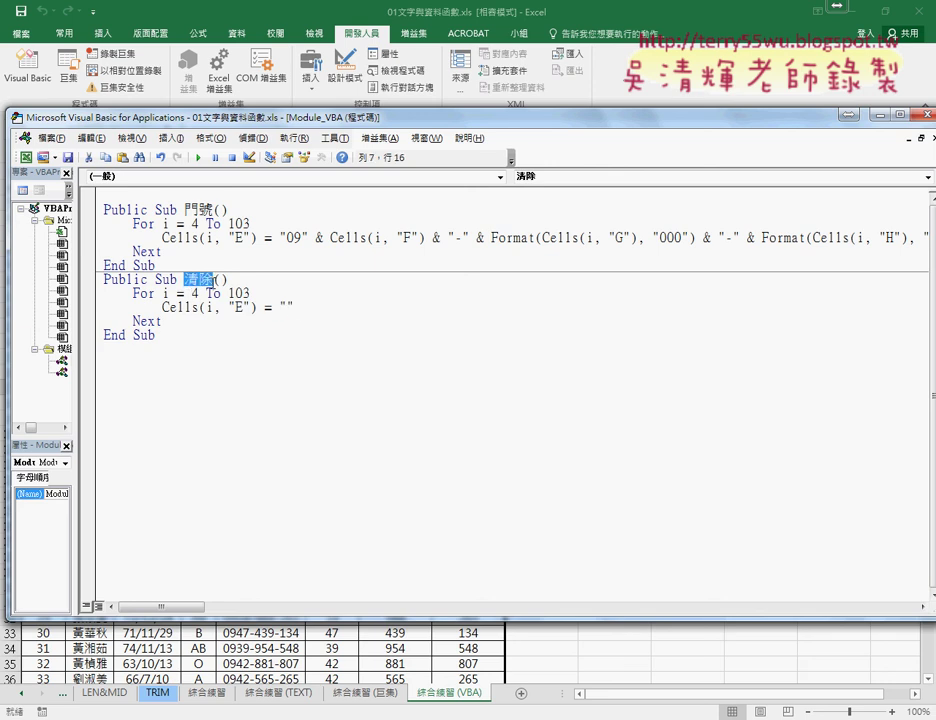